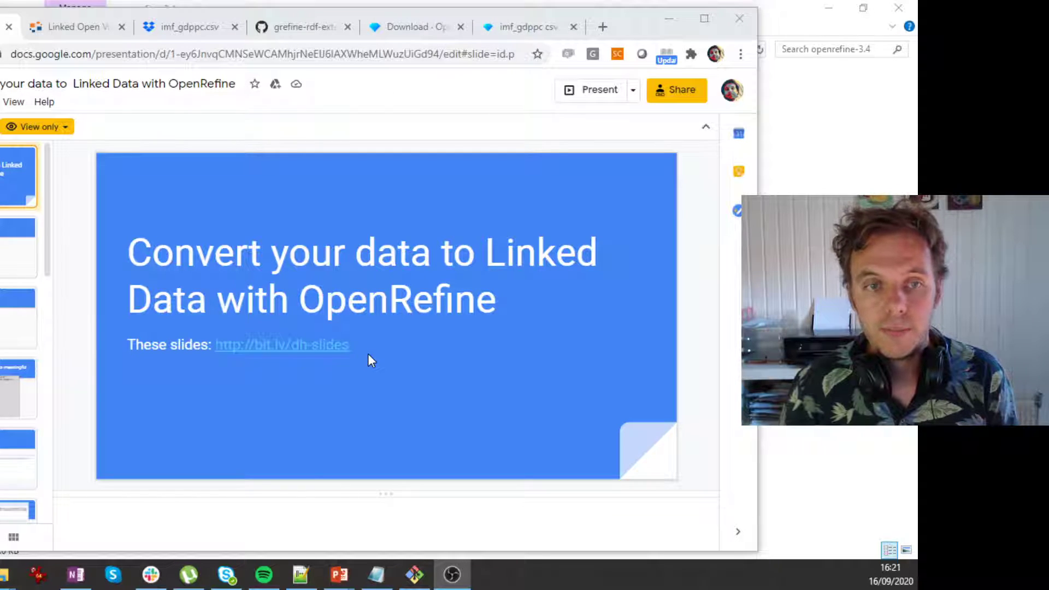
Open the 'Go to OpenRefine' slide from the filmstrip
{"action": "left_click", "coordinate": [18, 273]}
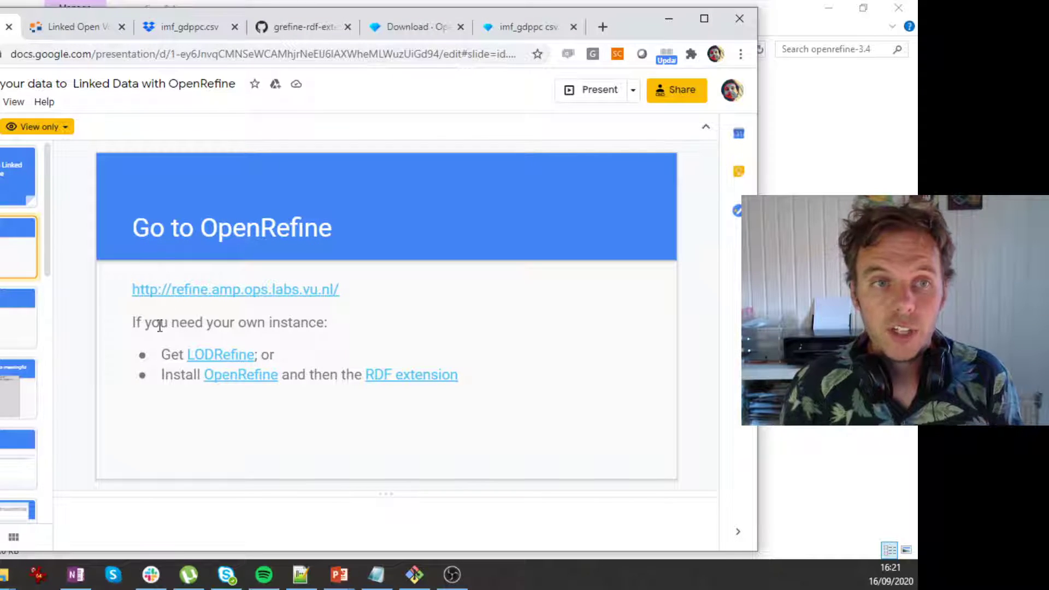
Highlight the RDF extension install bullet, then view the OpenRefine 3.4 download page
{"action": "left_click_drag", "start_coordinate": [160, 374], "coordinate": [497, 385]}
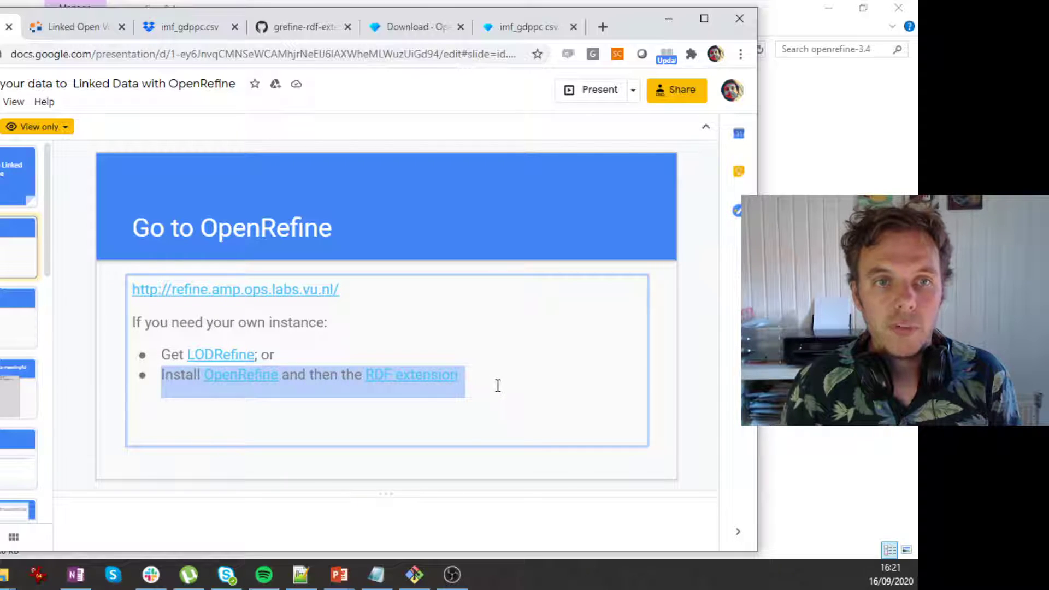
{"action": "left_click", "coordinate": [498, 385]}
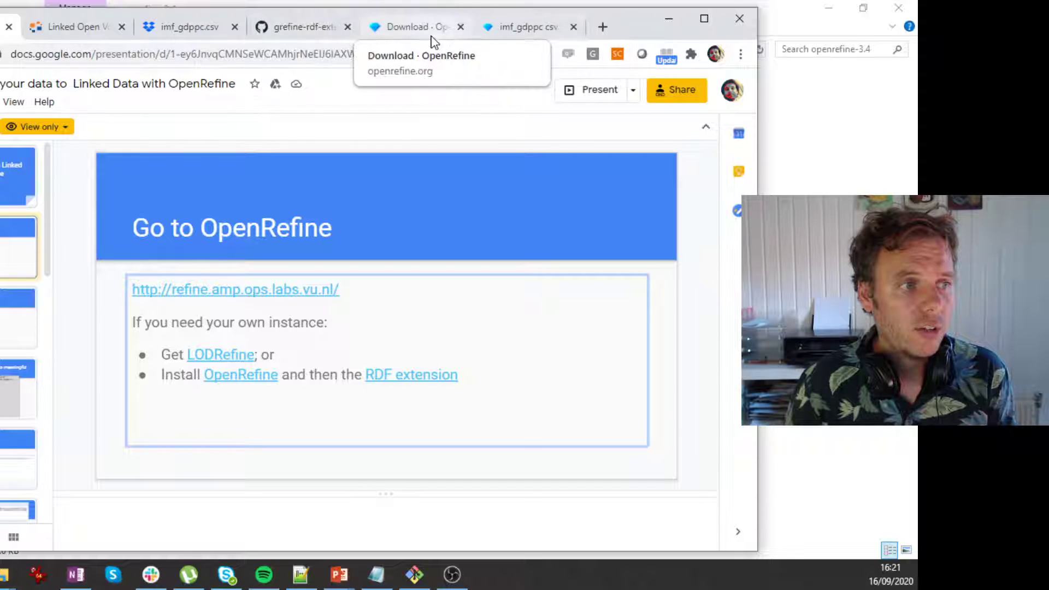
{"action": "left_click", "coordinate": [397, 39]}
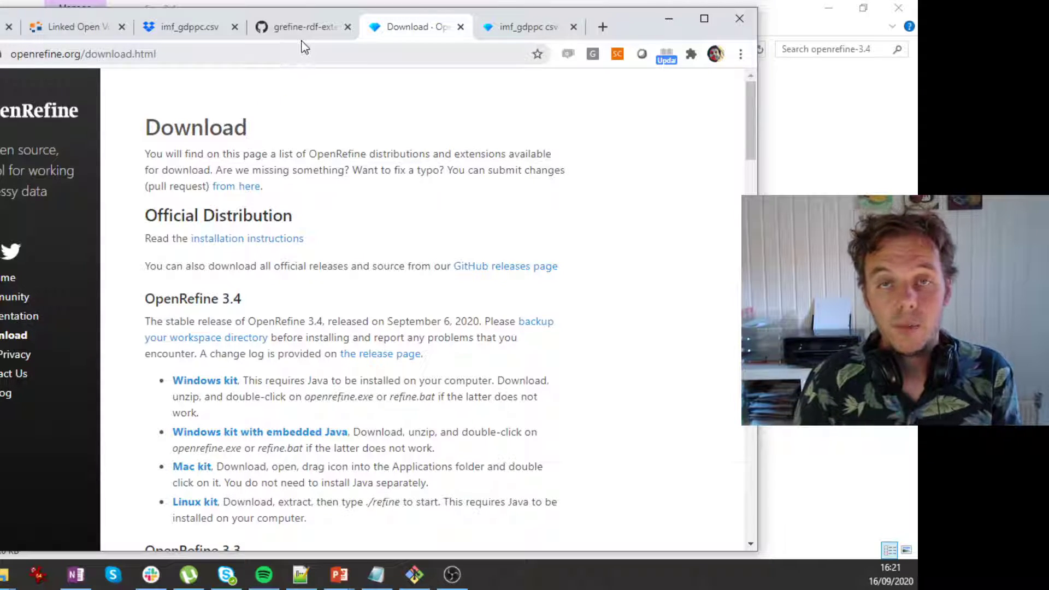
Scroll the grefine-rdf-extension README to INSTALL and highlight the extensions/rdf-extension instruction
{"action": "left_click", "coordinate": [300, 26]}
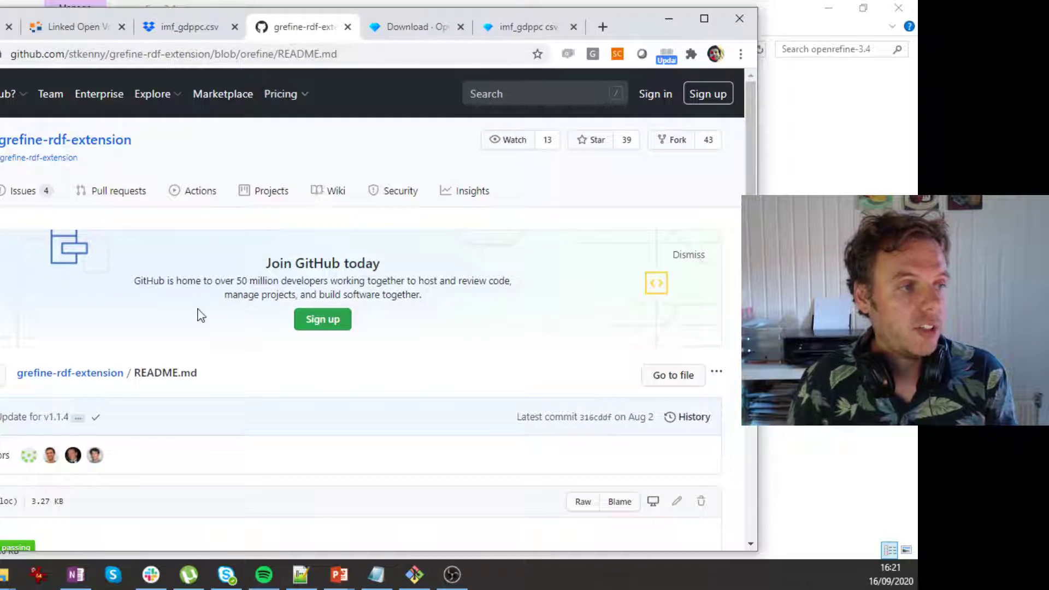
{"action": "key", "text": "ctrl+1"}
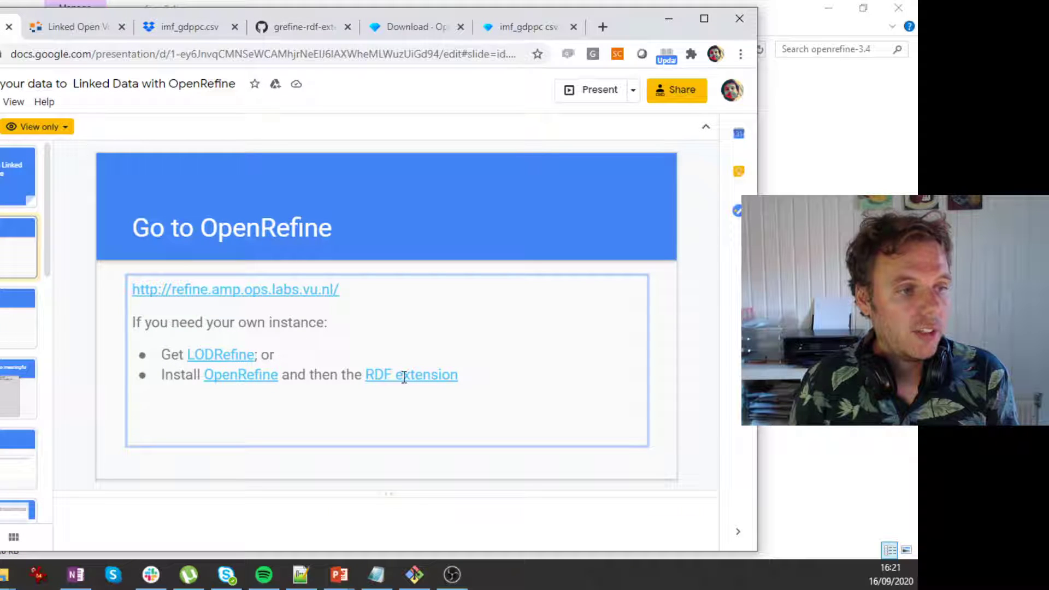
{"action": "left_click", "coordinate": [279, 27]}
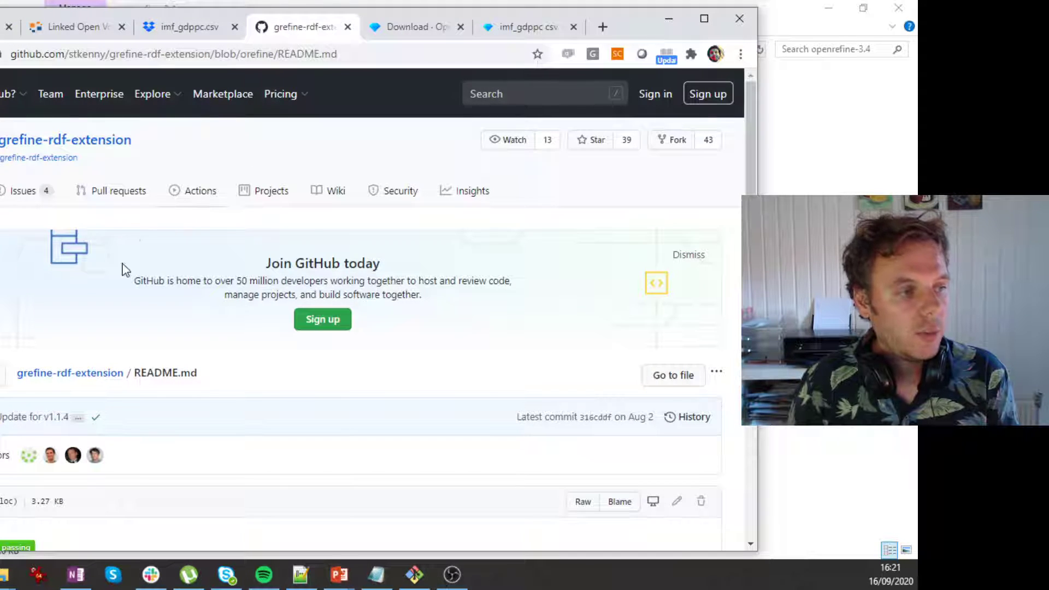
{"action": "scroll", "coordinate": [196, 391], "scroll_direction": "down", "scroll_amount": 4}
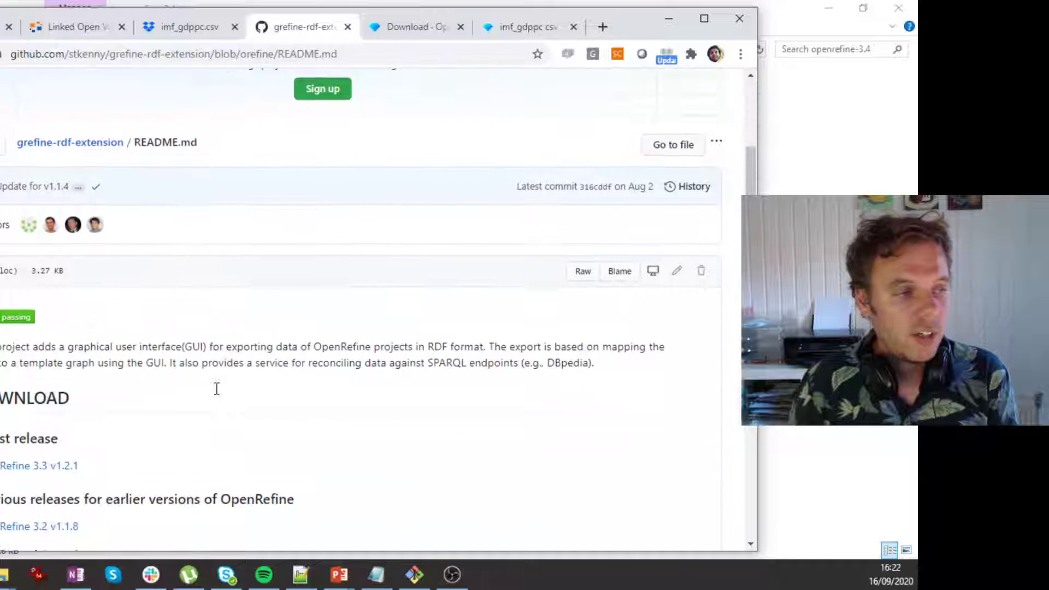
{"action": "scroll", "coordinate": [222, 395], "scroll_direction": "down", "scroll_amount": 3}
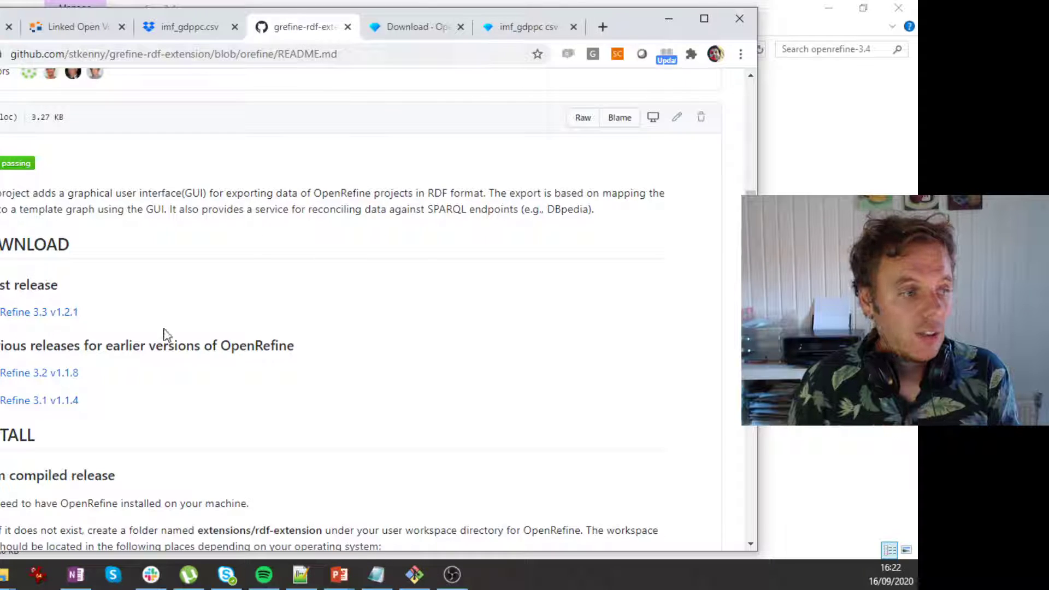
{"action": "scroll", "coordinate": [169, 355], "scroll_direction": "down", "scroll_amount": 3}
{"action": "left_click_drag", "start_coordinate": [1, 378], "coordinate": [325, 377]}
{"action": "left_click", "coordinate": [326, 377]}
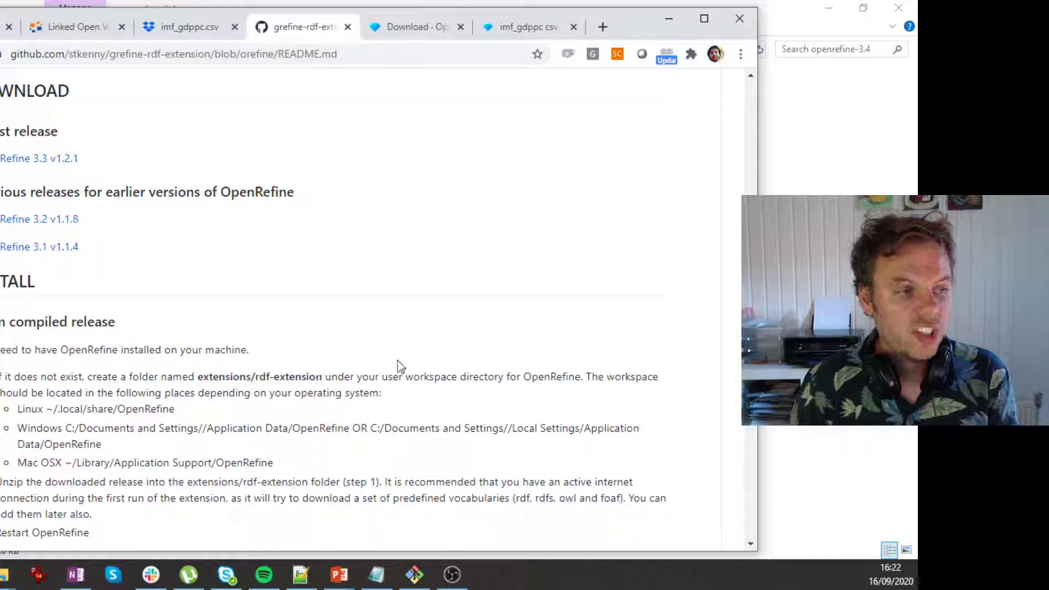
Confirm the rdf-extension folder is in %appdata%\OpenRefine\extensions
{"action": "left_click", "coordinate": [675, 24]}
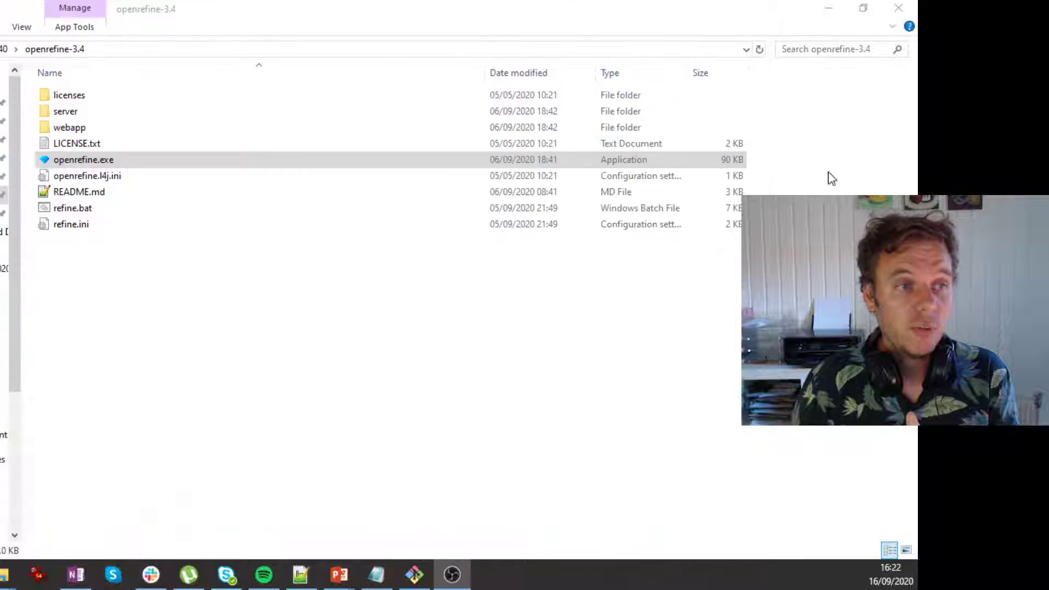
{"action": "left_click", "coordinate": [667, 474]}
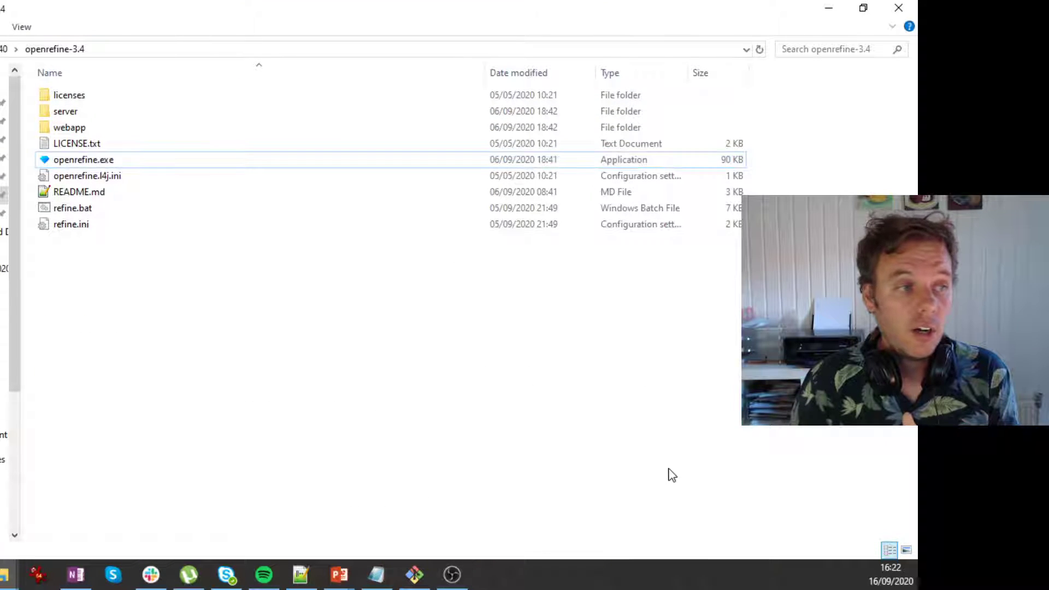
{"action": "left_click", "coordinate": [126, 49]}
{"action": "key", "text": "BackSpace"}
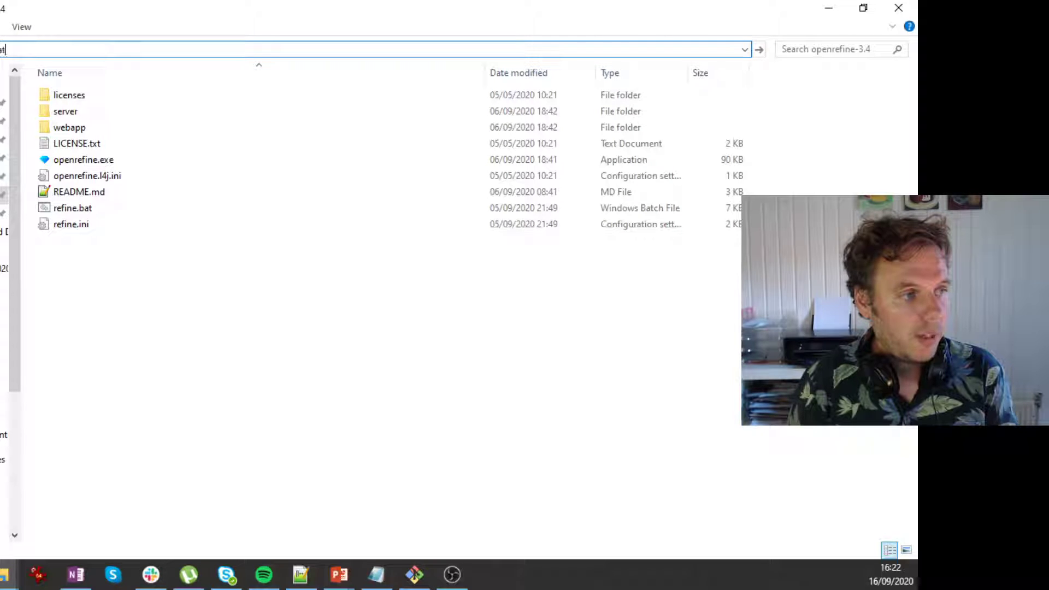
{"action": "key", "text": "Return"}
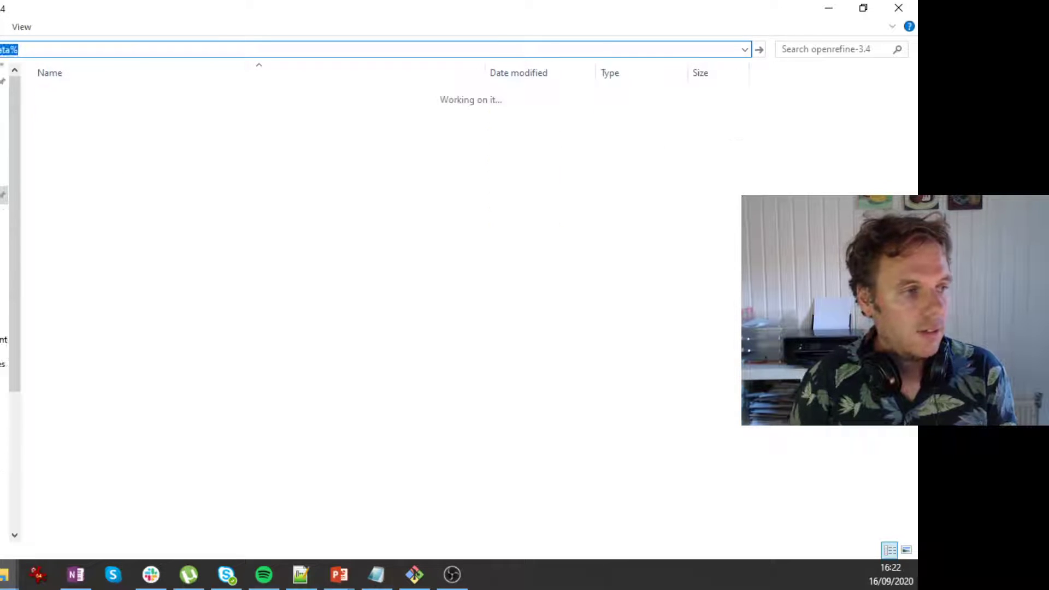
{"action": "double_click", "coordinate": [78, 423]}
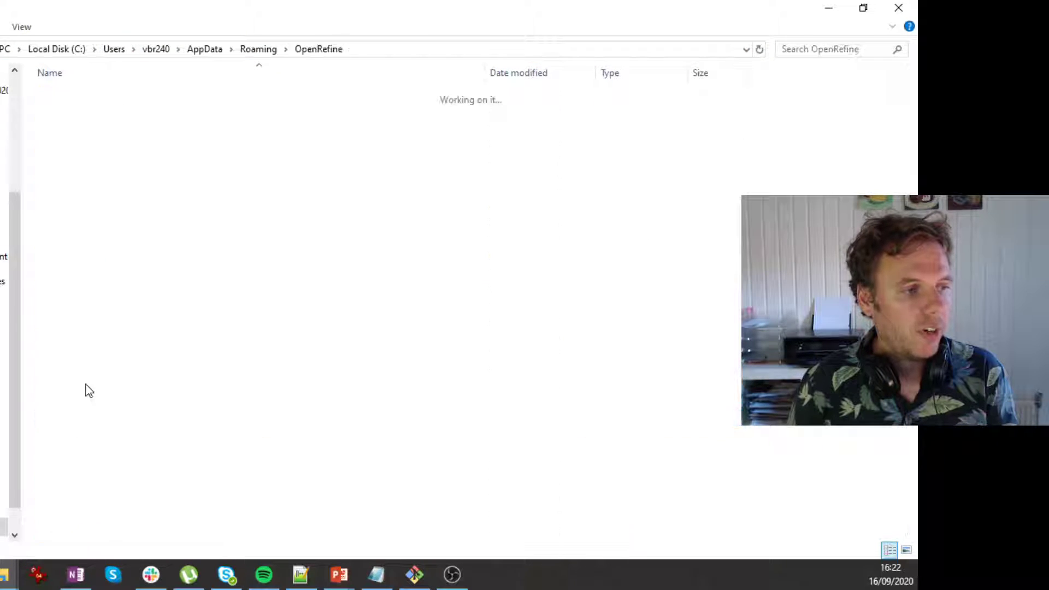
{"action": "left_click", "coordinate": [74, 163]}
{"action": "double_click", "coordinate": [74, 163]}
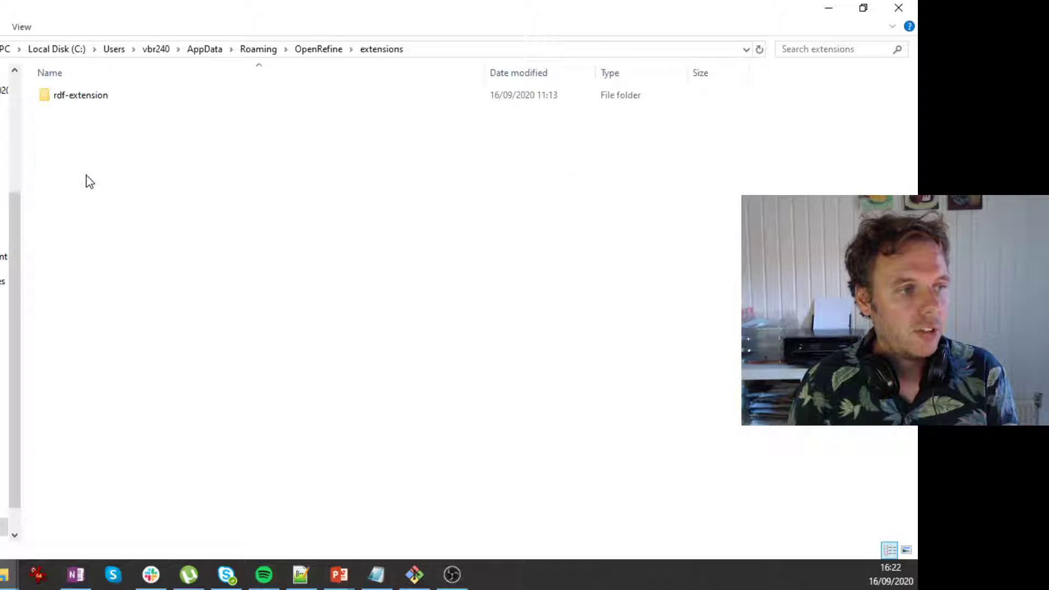
{"action": "left_click", "coordinate": [77, 100]}
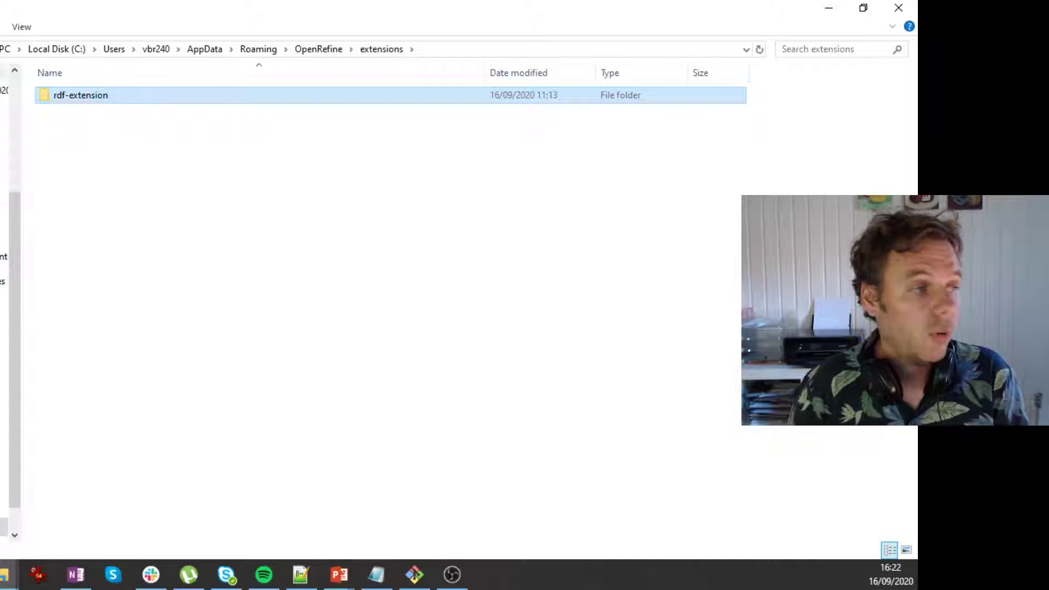
Go back to the openrefine-3.4 folder and launch openrefine.exe
{"action": "key", "text": "alt+Up"}
{"action": "key", "text": "alt+Up"}
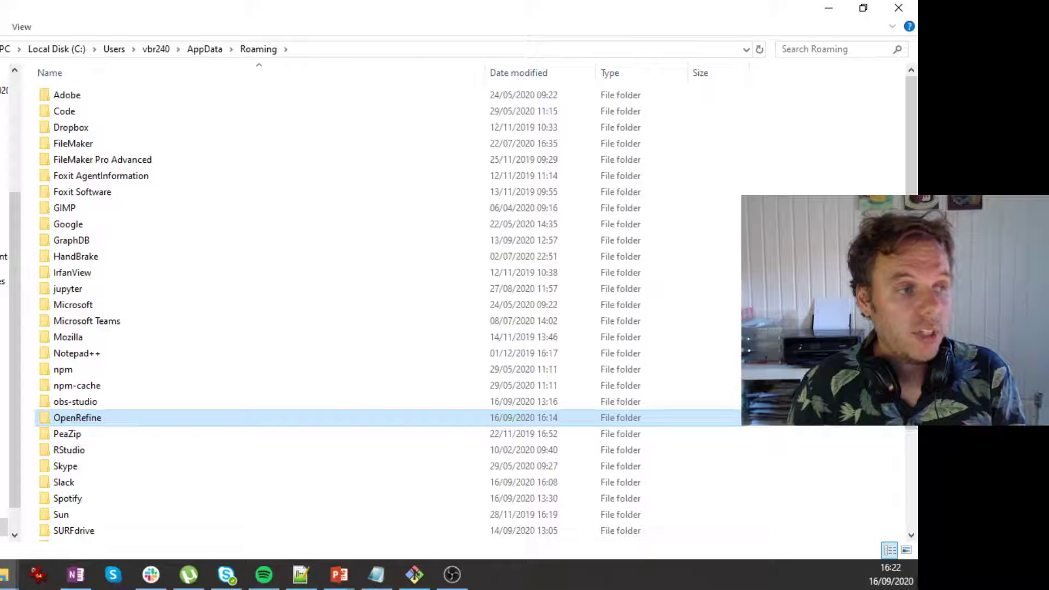
{"action": "key", "text": "alt+Left"}
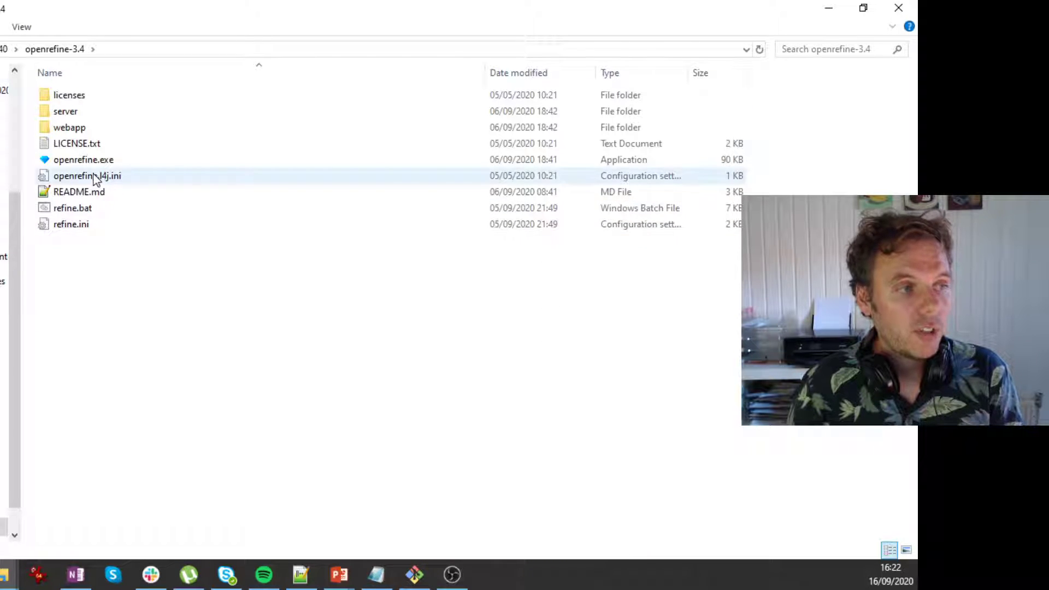
{"action": "double_click", "coordinate": [88, 164]}
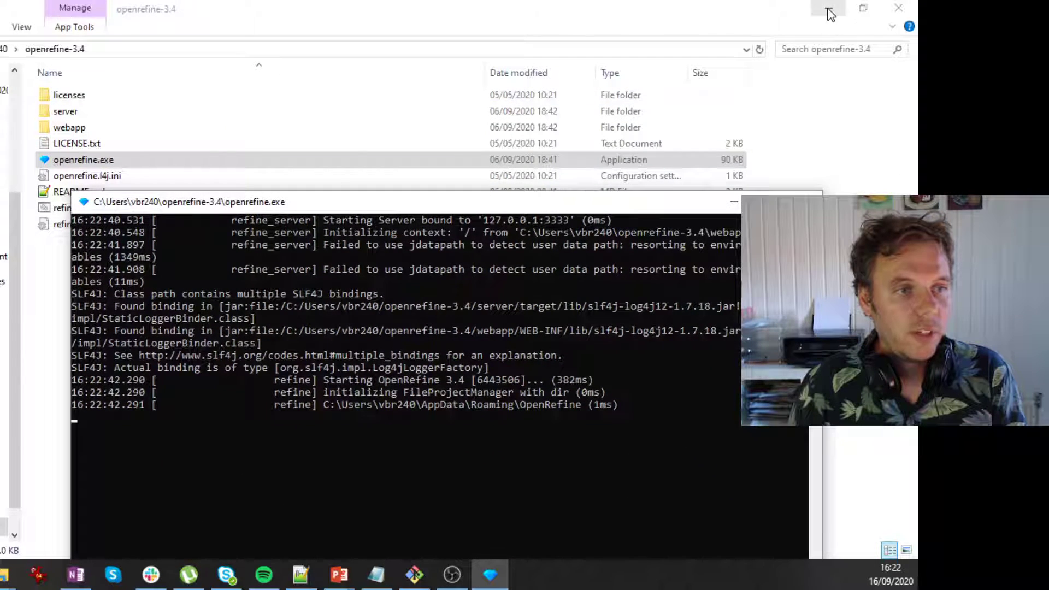
Clear the desktop and move the openrefine.exe console aside while the server starts
{"action": "left_click", "coordinate": [829, 8]}
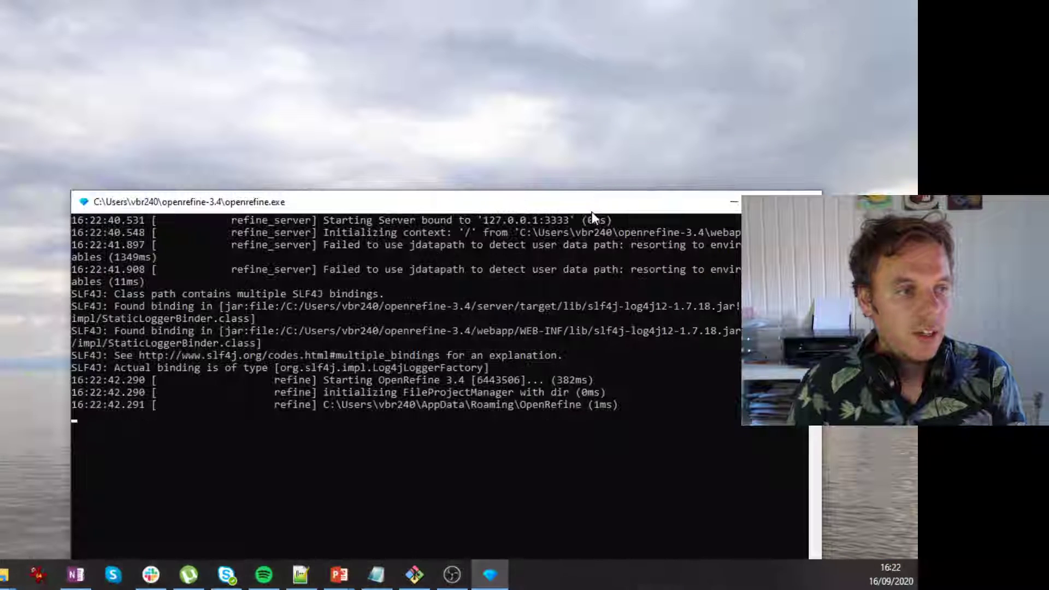
{"action": "left_click_drag", "start_coordinate": [592, 207], "coordinate": [575, 114]}
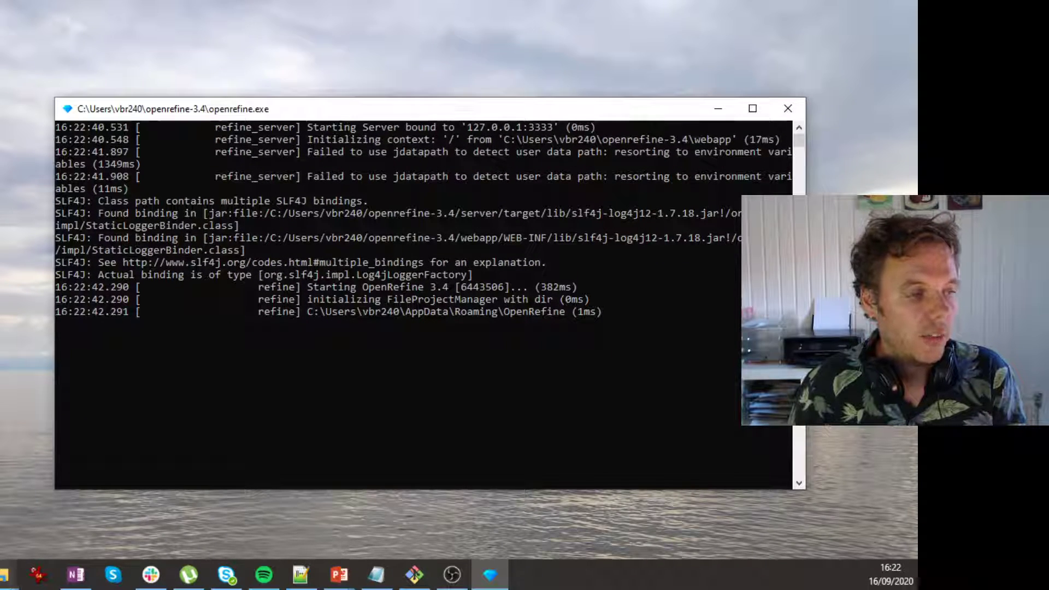
{"action": "mouse_move", "coordinate": [1, 575]}
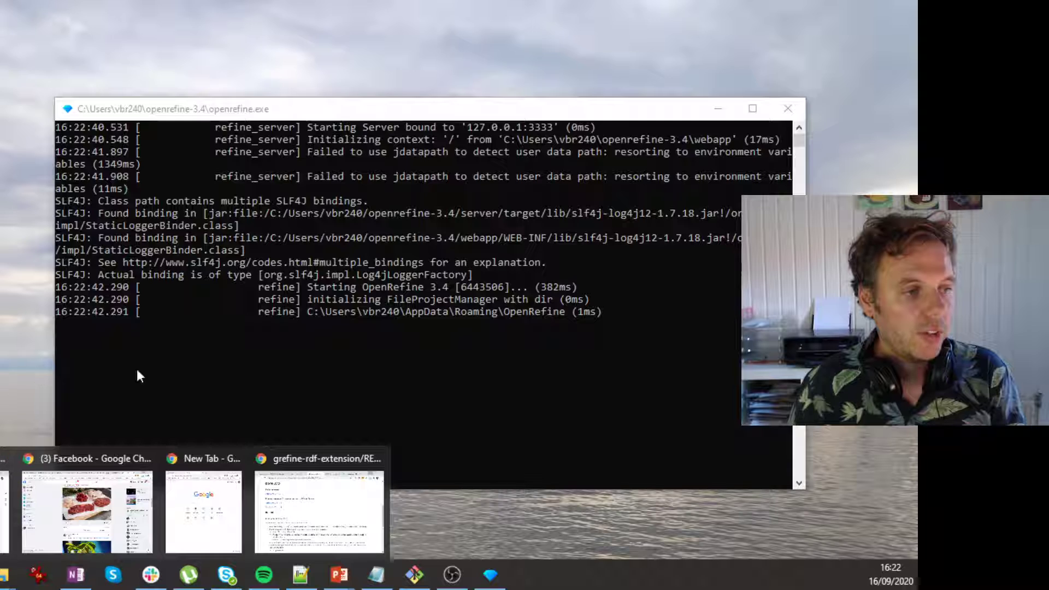
{"action": "left_click", "coordinate": [320, 501]}
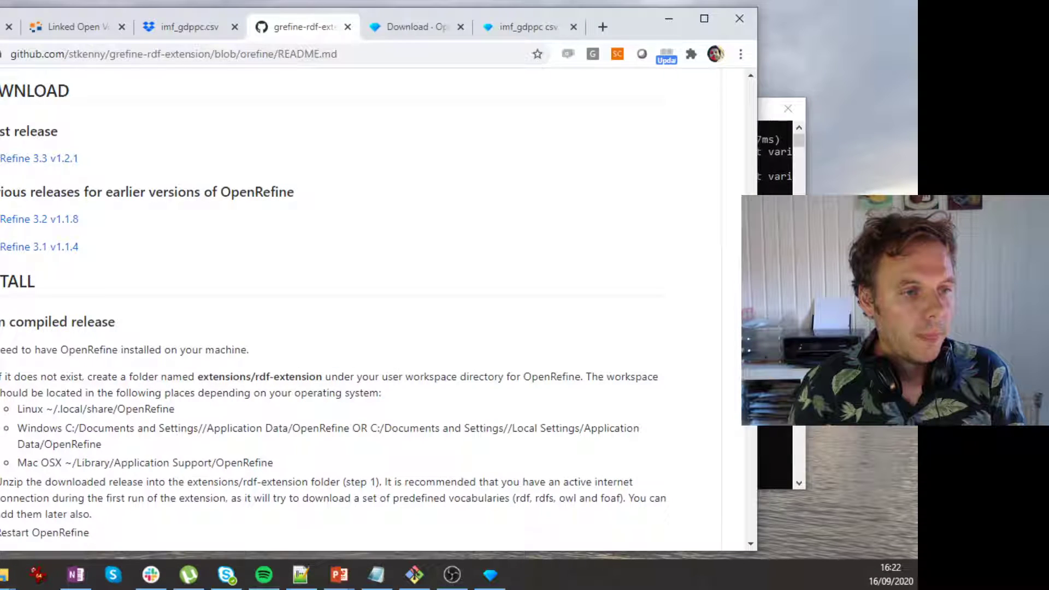
{"action": "key", "text": "alt+Tab"}
{"action": "left_click_drag", "start_coordinate": [442, 113], "coordinate": [482, 102]}
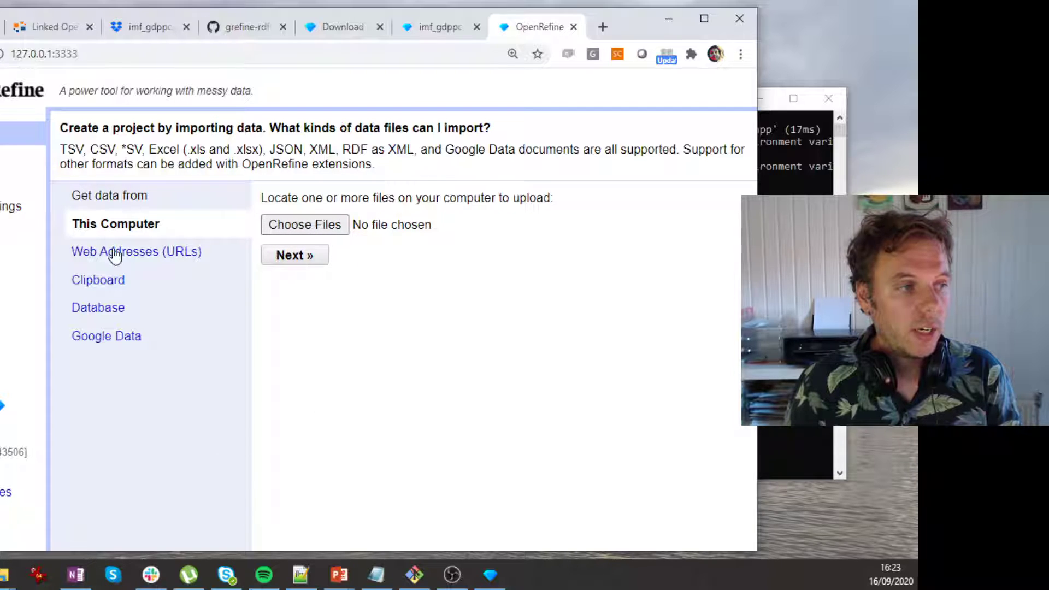
Advance the deck to the Download CSV example slide and bring up imf_gdppc.csv
{"action": "key", "text": "ctrl+1"}
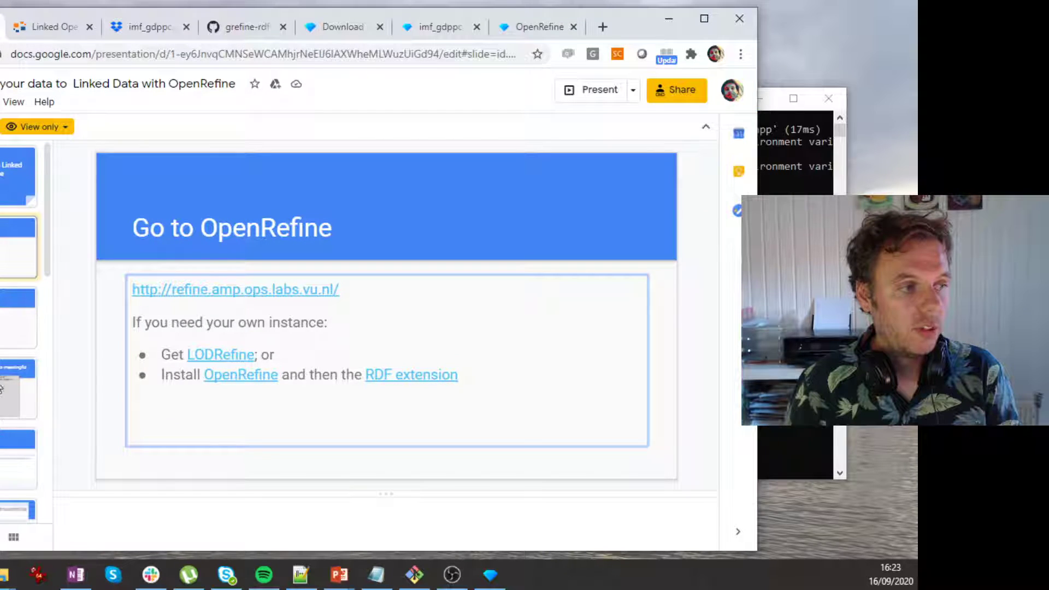
{"action": "key", "text": "Down"}
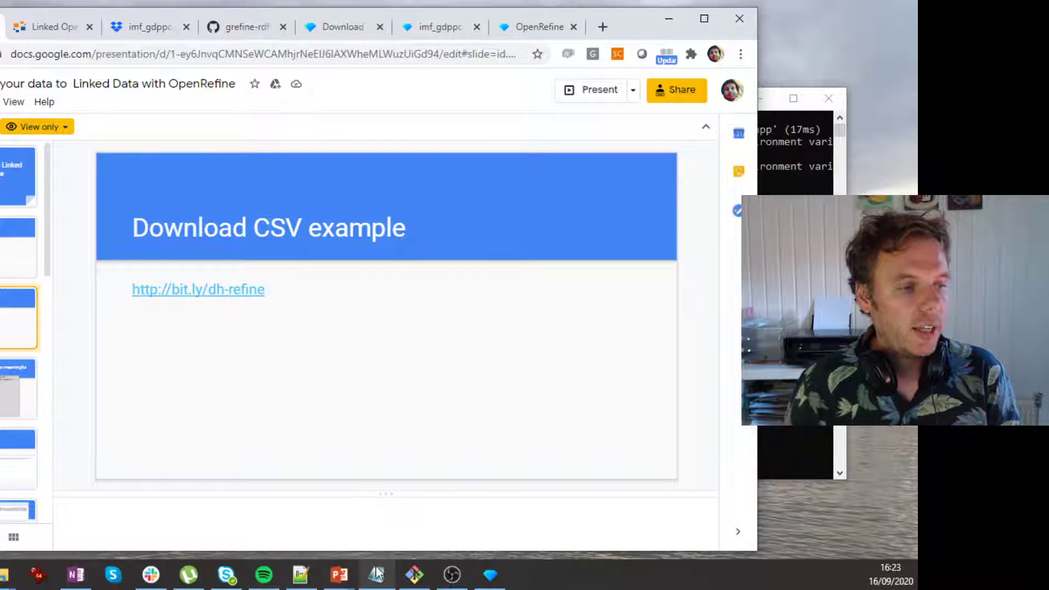
{"action": "left_click", "coordinate": [300, 576]}
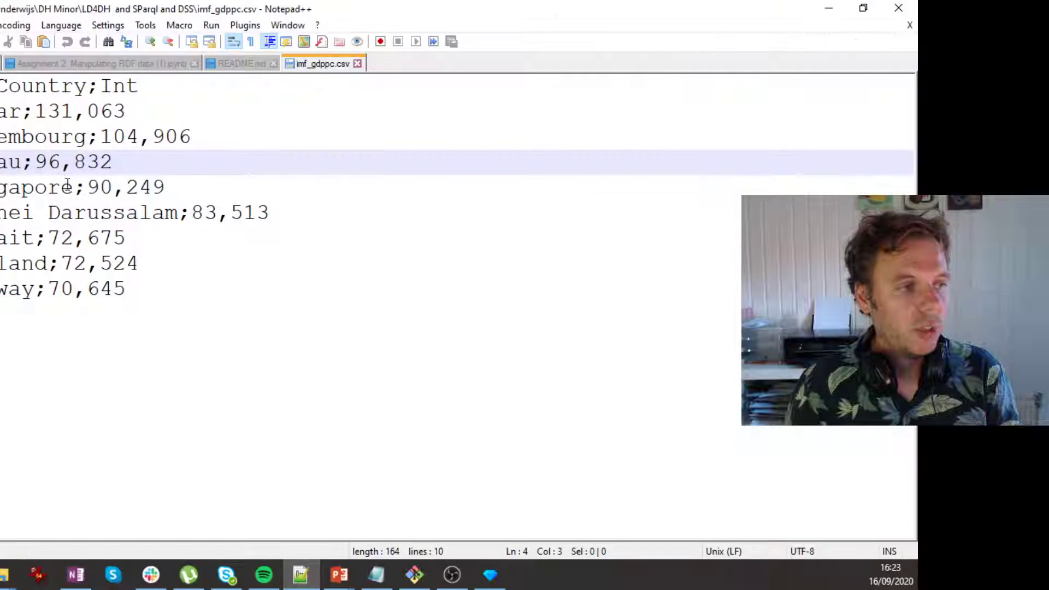
Review the CSV header, eight country rows and Qatar's GDP value, then minimise Notepad++
{"action": "left_click_drag", "start_coordinate": [3, 86], "coordinate": [164, 79]}
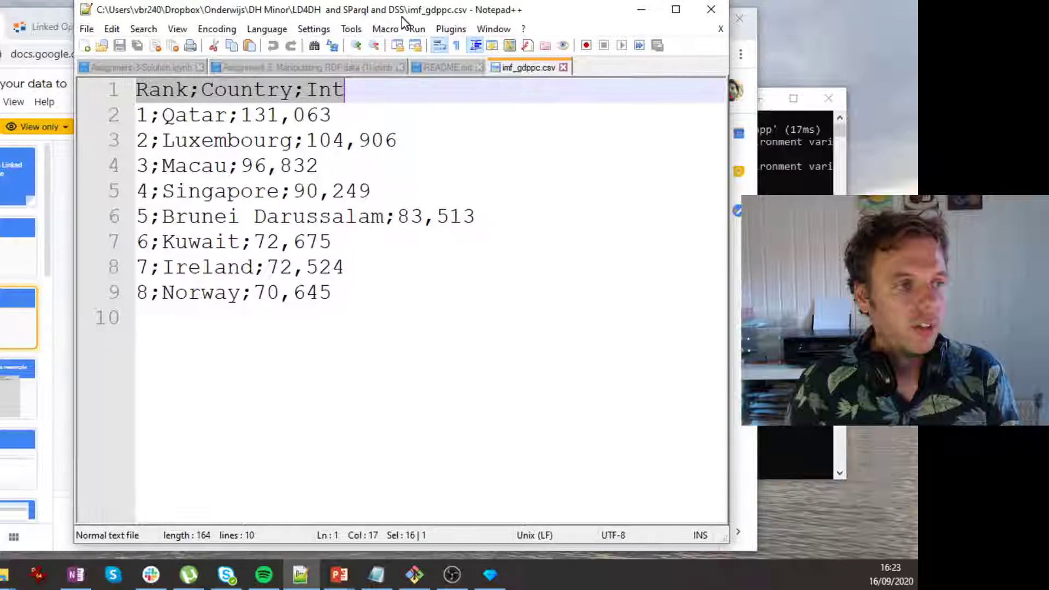
{"action": "left_click", "coordinate": [352, 98]}
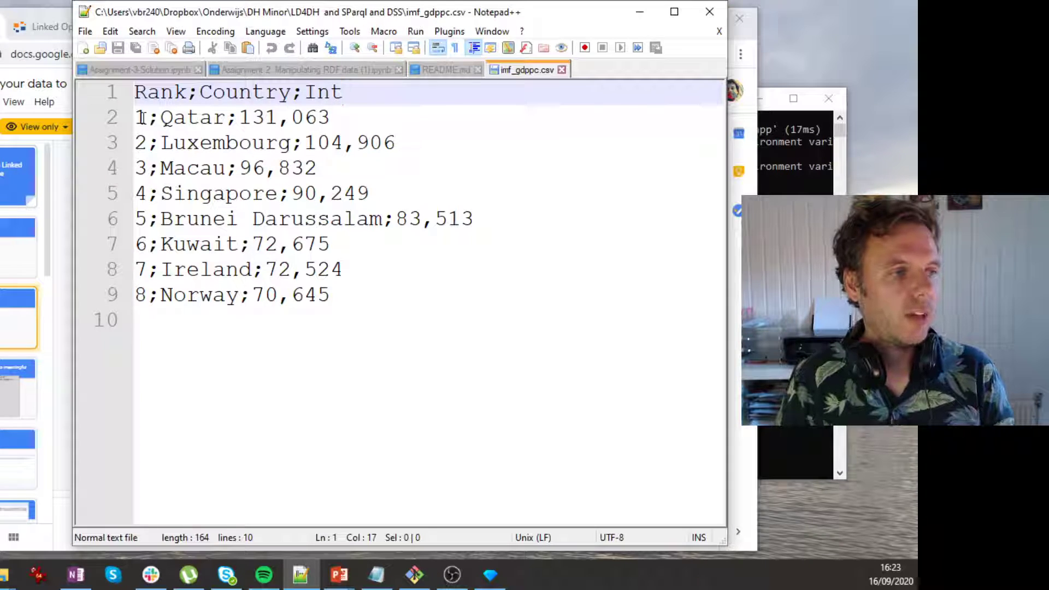
{"action": "left_click_drag", "start_coordinate": [139, 117], "coordinate": [332, 295]}
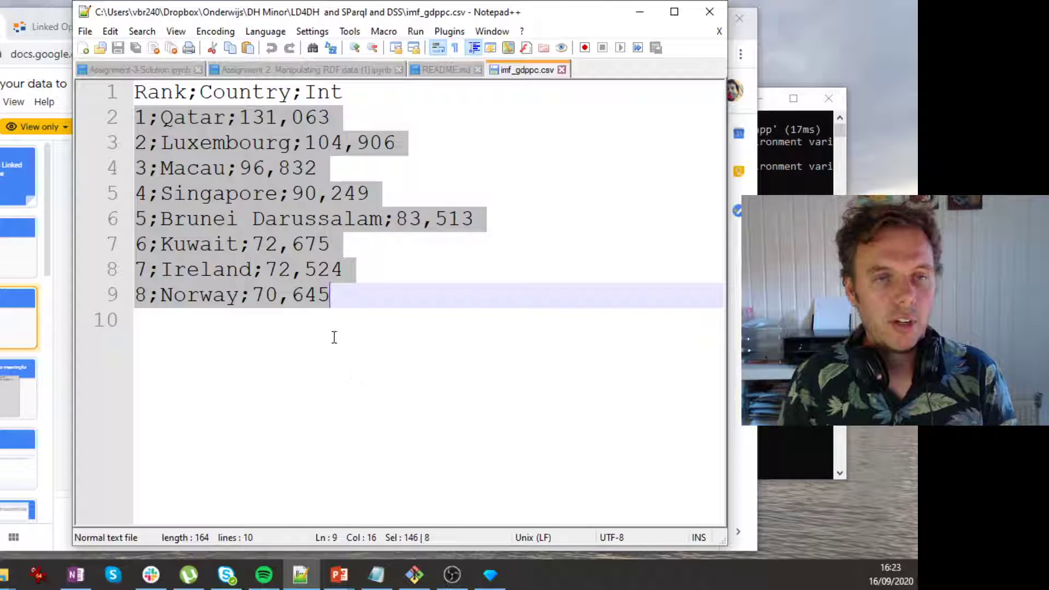
{"action": "left_click", "coordinate": [199, 118]}
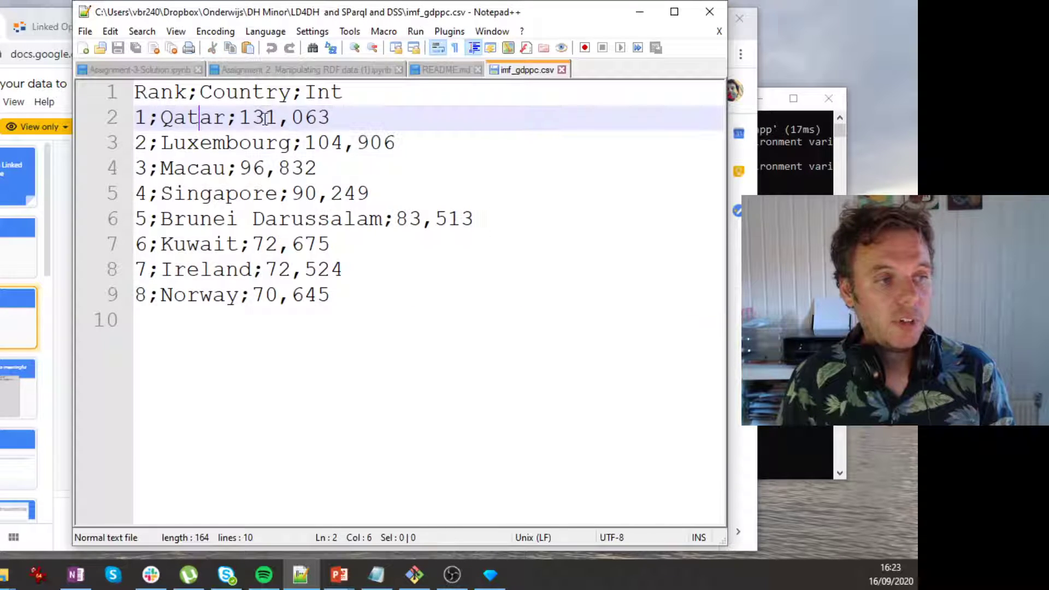
{"action": "left_click_drag", "start_coordinate": [250, 117], "coordinate": [384, 112]}
{"action": "left_click", "coordinate": [339, 116]}
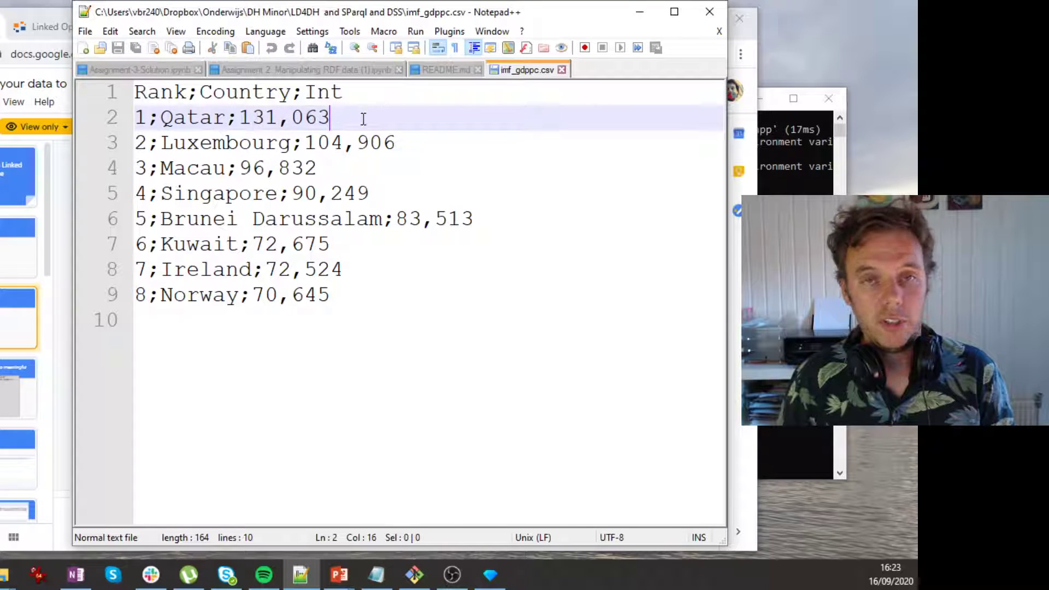
{"action": "left_click", "coordinate": [641, 18]}
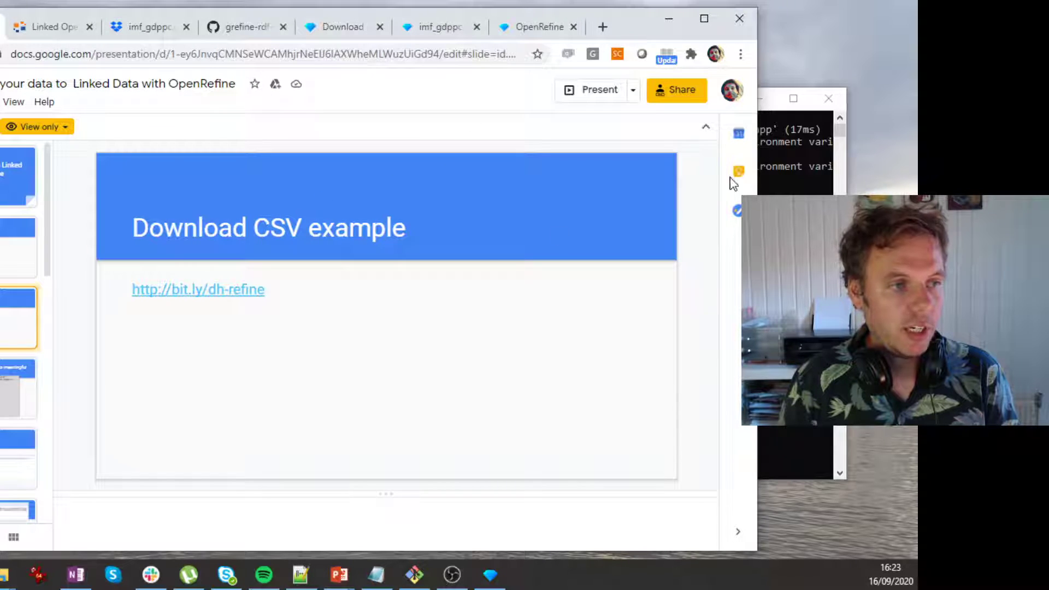
Upload imf_gdppc.csv to OpenRefine and reach its semicolon-parsed Rank, Country, Int preview
{"action": "left_click", "coordinate": [534, 27]}
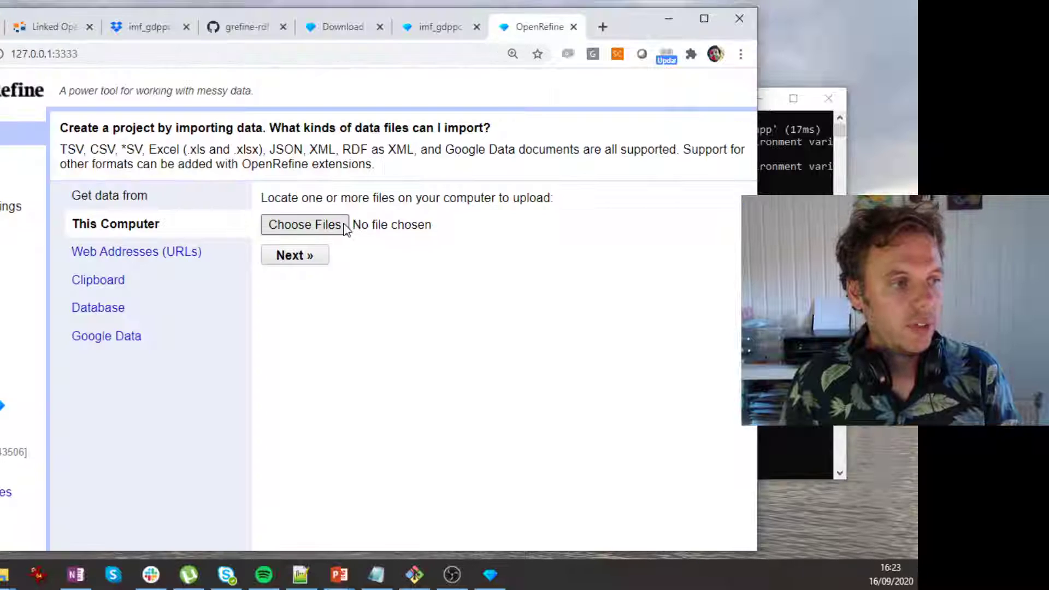
{"action": "left_click", "coordinate": [307, 232]}
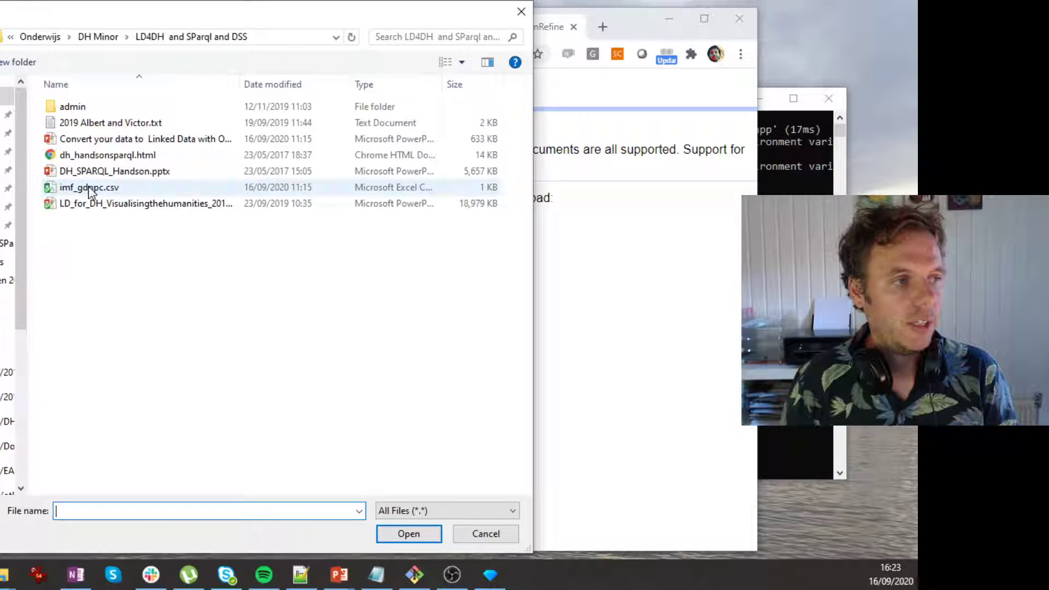
{"action": "left_click", "coordinate": [83, 187]}
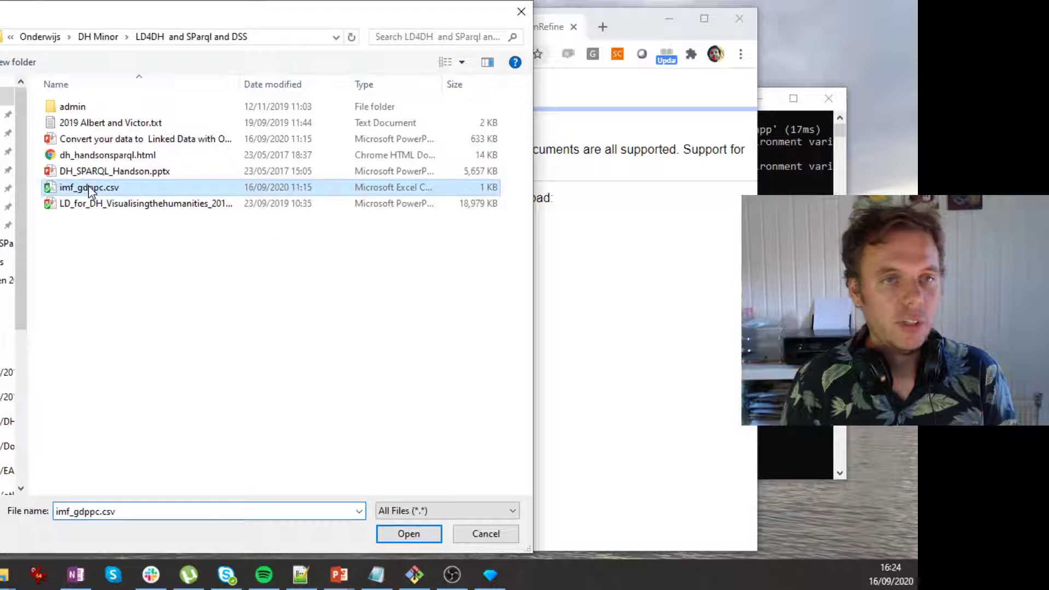
{"action": "left_click", "coordinate": [410, 534]}
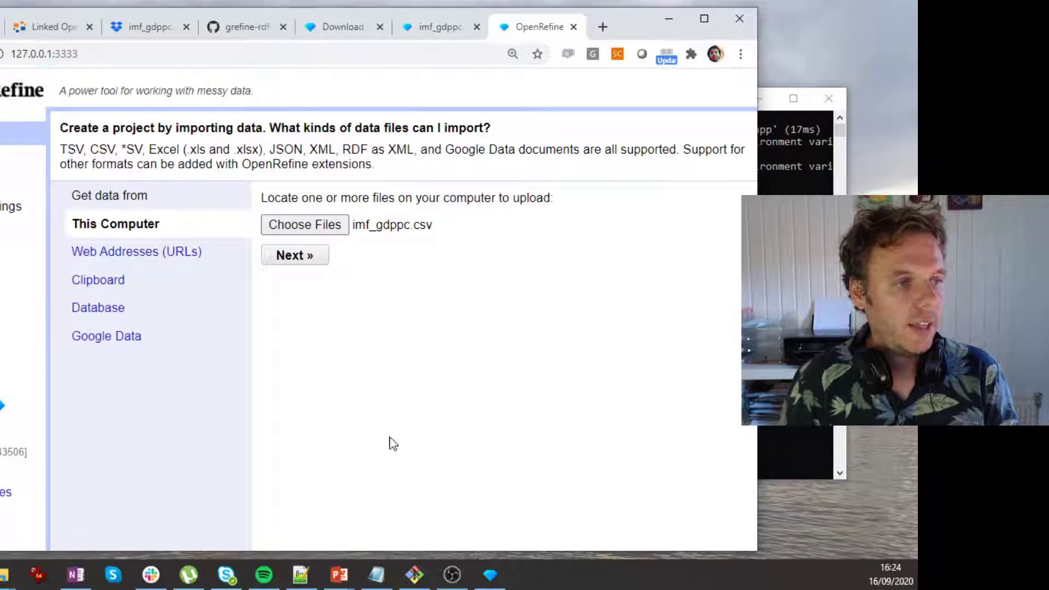
{"action": "key", "text": "ctrl+minus"}
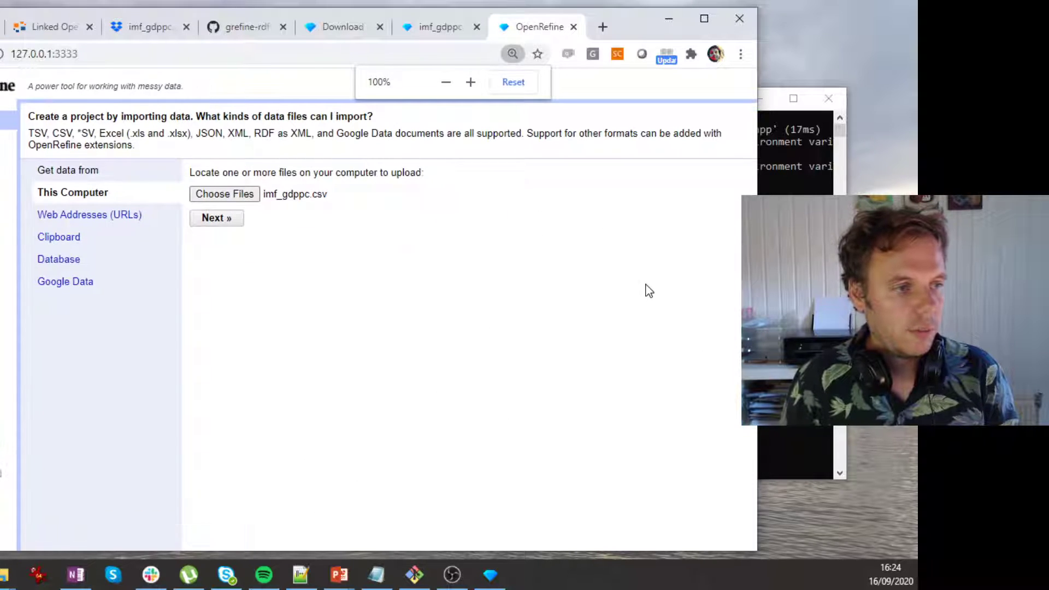
{"action": "key", "text": "ctrl+minus"}
{"action": "left_click", "coordinate": [177, 193]}
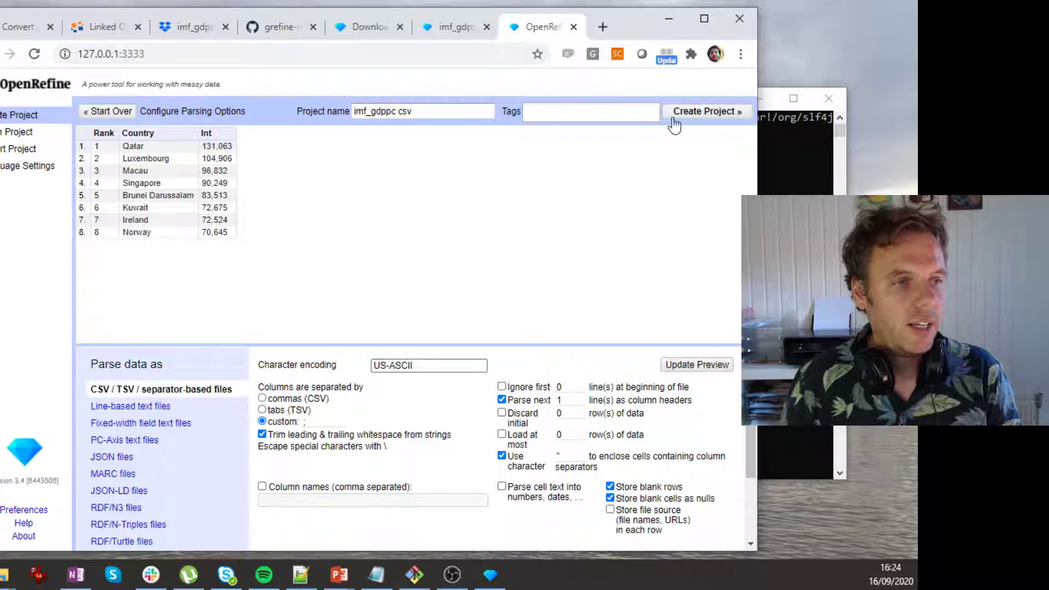
Create the imf_gdppc csv project and enlarge the page so its 8-row grid is readable
{"action": "left_click", "coordinate": [705, 114]}
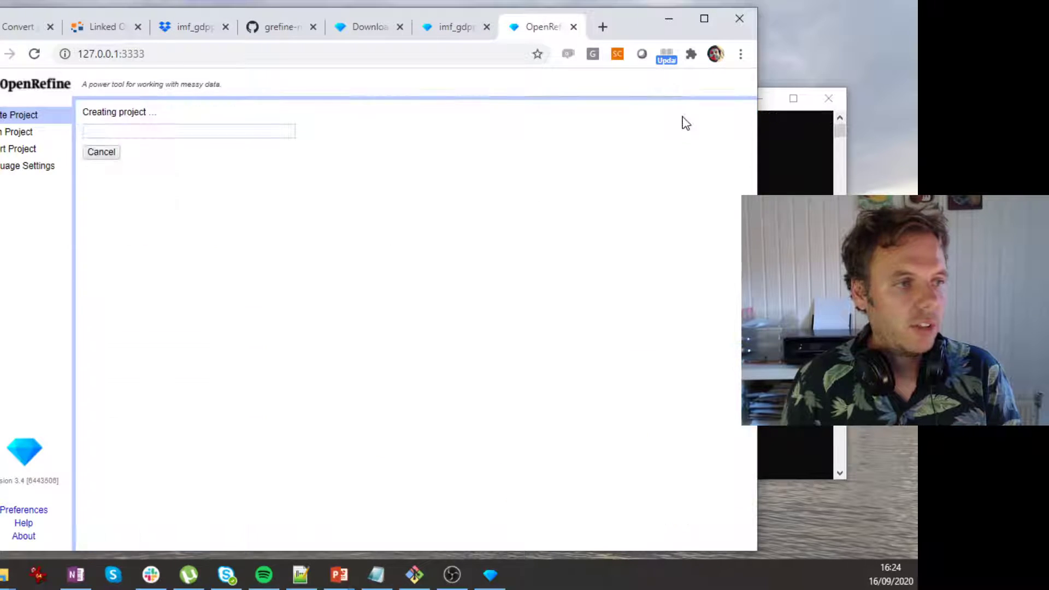
{"action": "left_click_drag", "start_coordinate": [0, 7], "coordinate": [6, 8]}
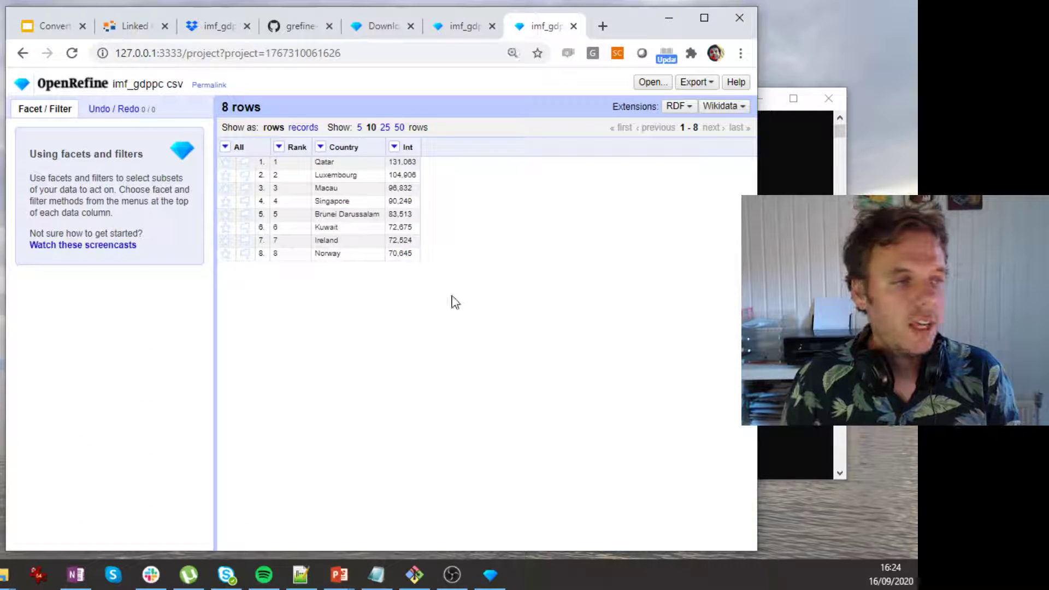
{"action": "key", "text": "ctrl+plus"}
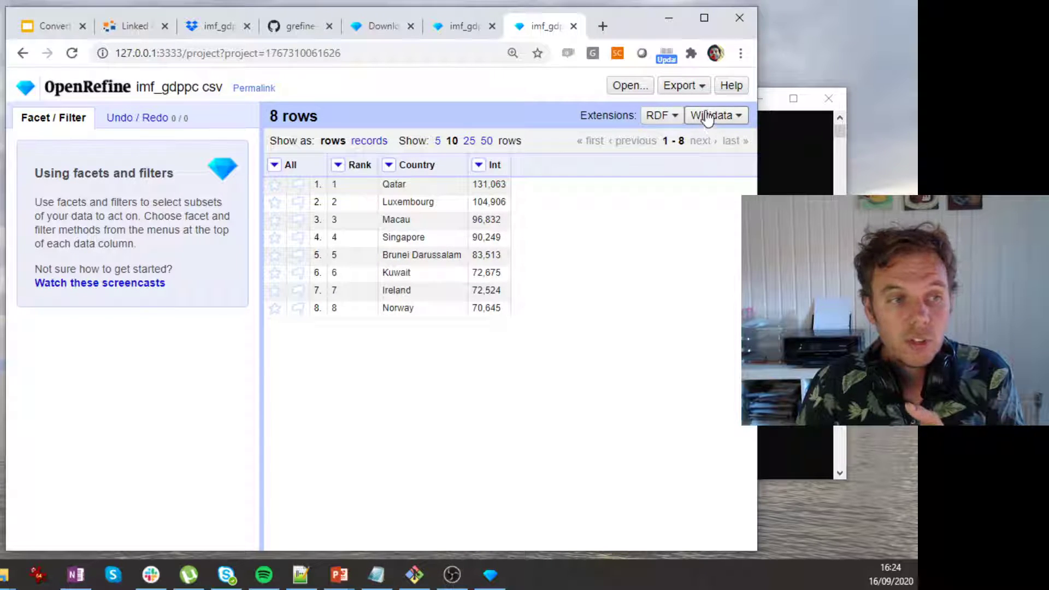
Open the RDF menu under Extensions
{"action": "left_click", "coordinate": [675, 123]}
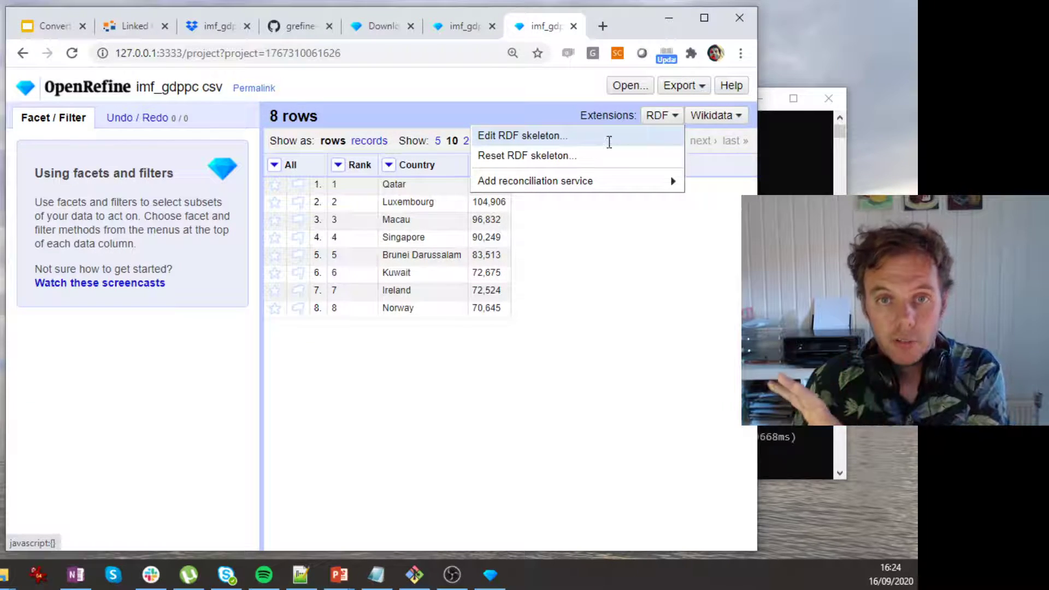
Open the RDF skeleton editor, check the Turtle preview, then return to the skeleton
{"action": "left_click", "coordinate": [608, 140]}
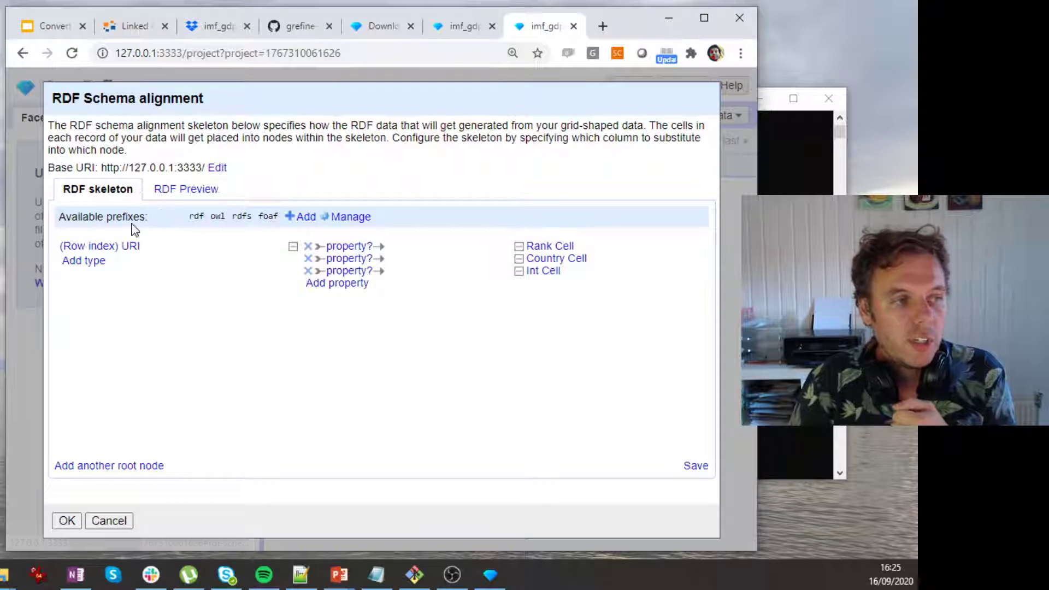
{"action": "left_click", "coordinate": [189, 192]}
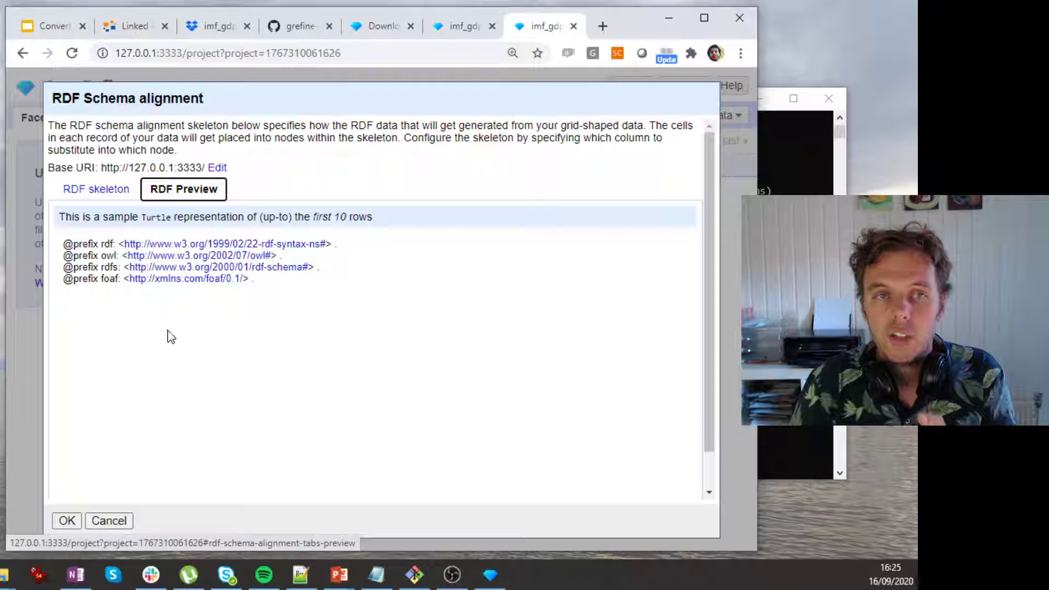
{"action": "left_click", "coordinate": [114, 191]}
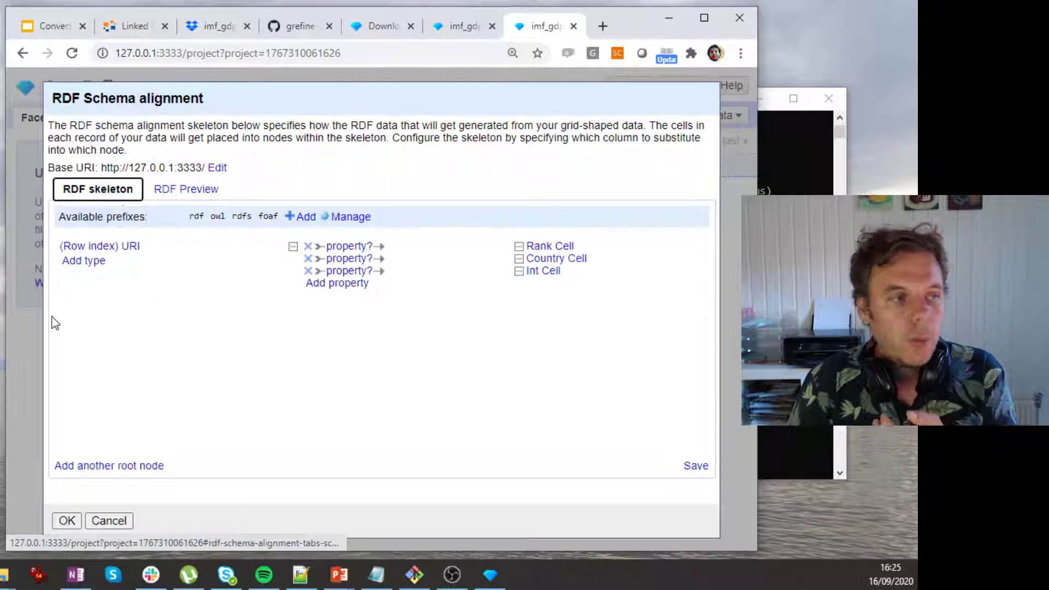
Keep (Row index) as the URI of the row-index root node, leaving the base URI unchanged
{"action": "left_click", "coordinate": [104, 249]}
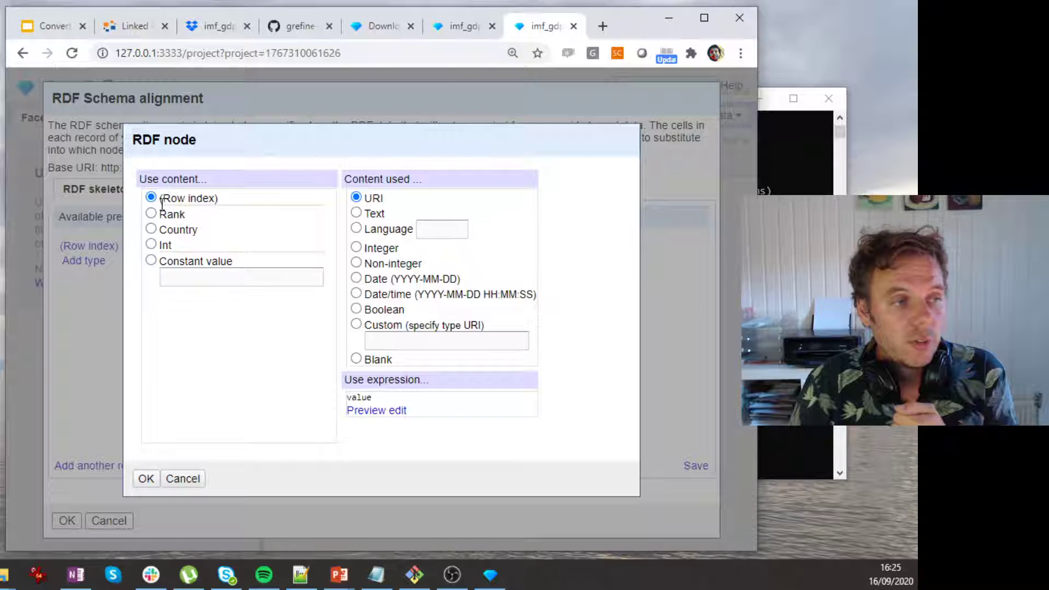
{"action": "left_click_drag", "start_coordinate": [164, 202], "coordinate": [223, 206]}
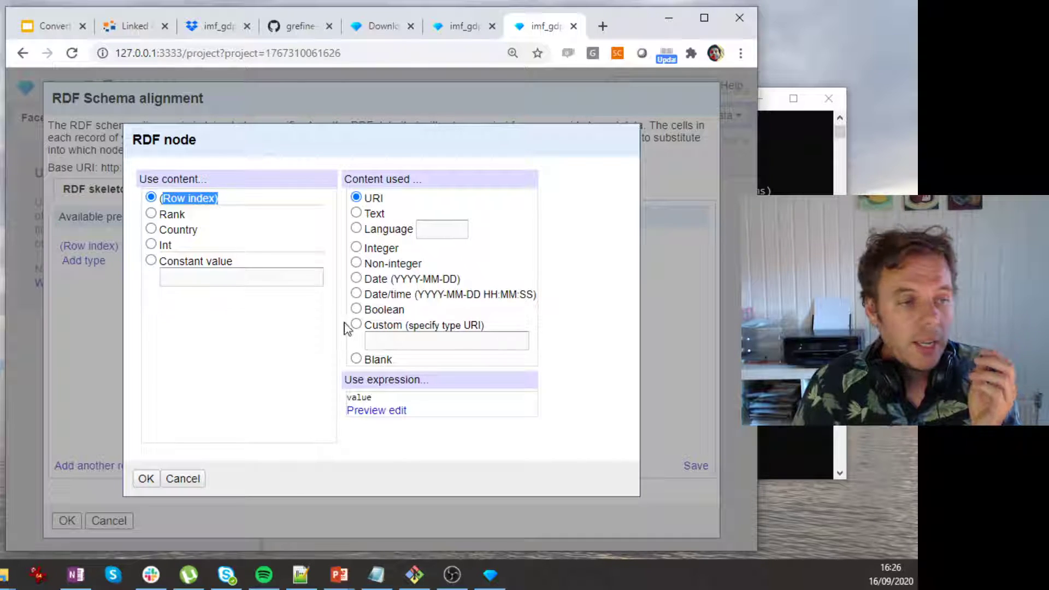
{"action": "left_click", "coordinate": [146, 479]}
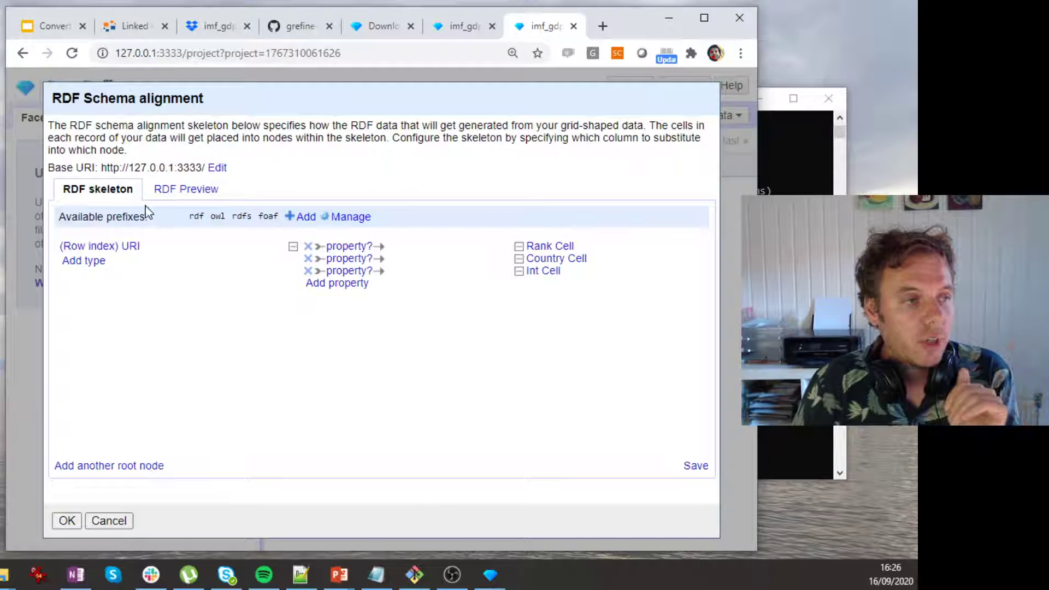
{"action": "left_click_drag", "start_coordinate": [101, 170], "coordinate": [203, 167]}
{"action": "left_click", "coordinate": [150, 166]}
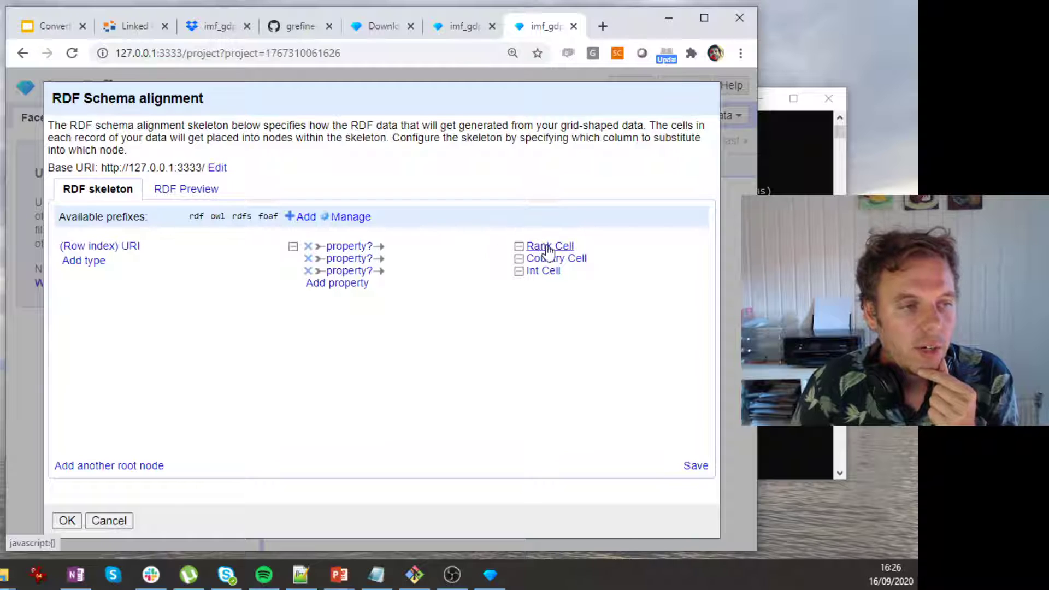
{"action": "left_click", "coordinate": [346, 248]}
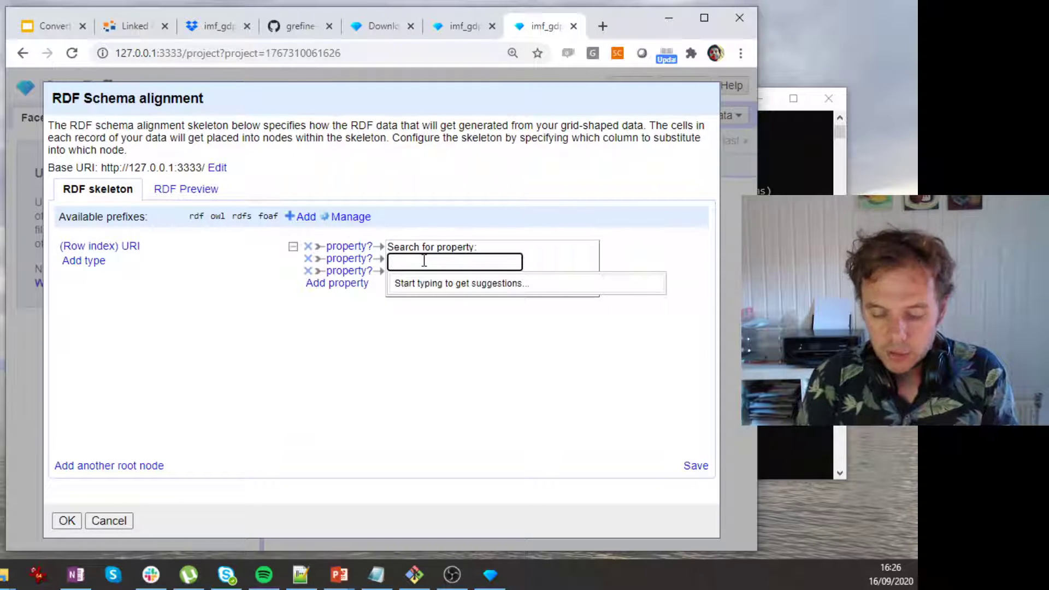
{"action": "type", "text": "http"}
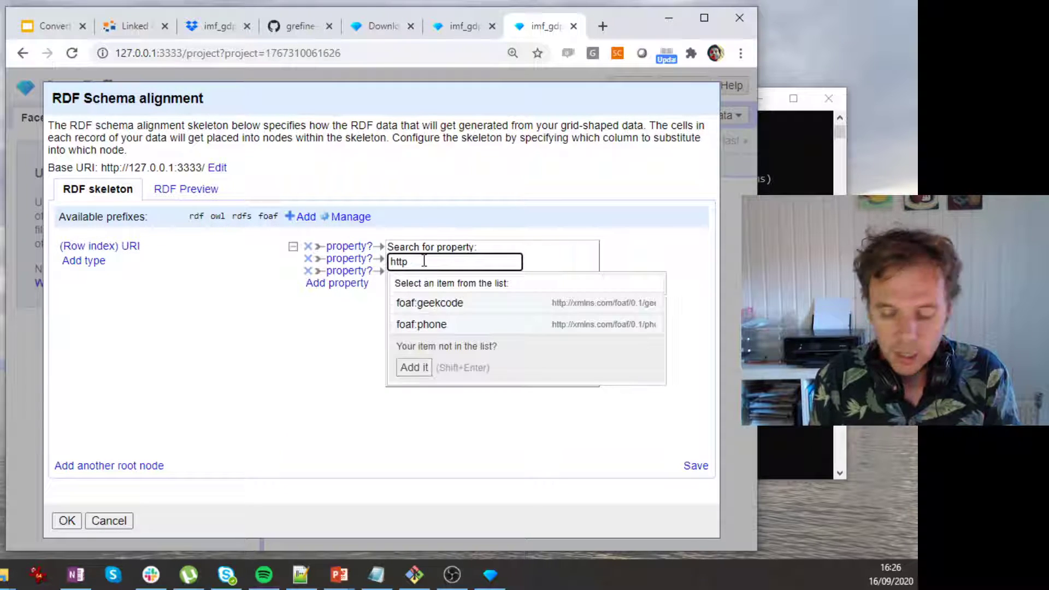
{"action": "type", "text": "://ex"}
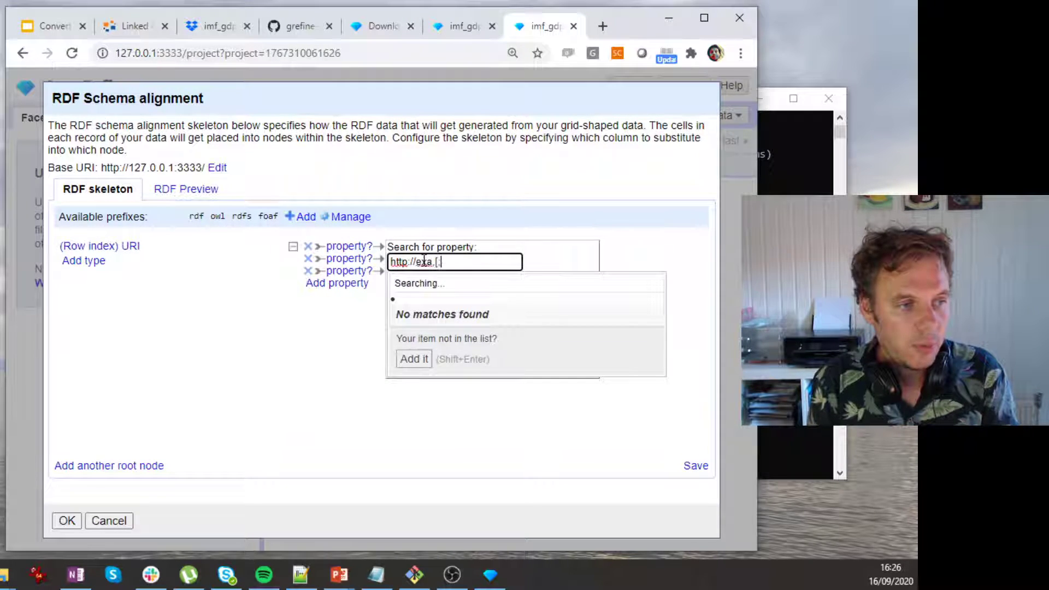
{"action": "type", "text": "ample.org"}
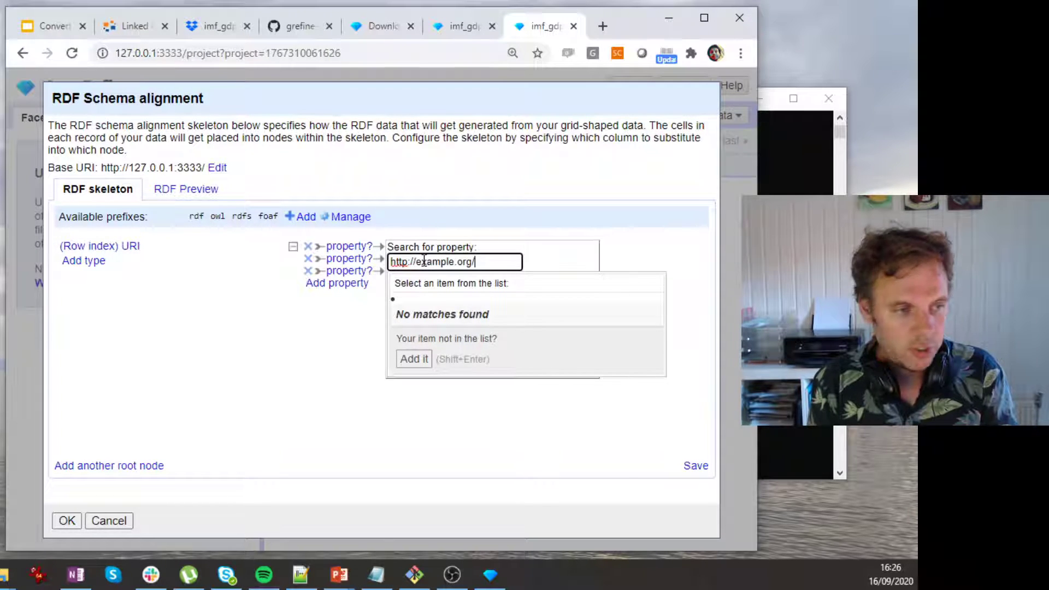
{"action": "type", "text": "/rank/"}
{"action": "key", "text": "BackSpace"}
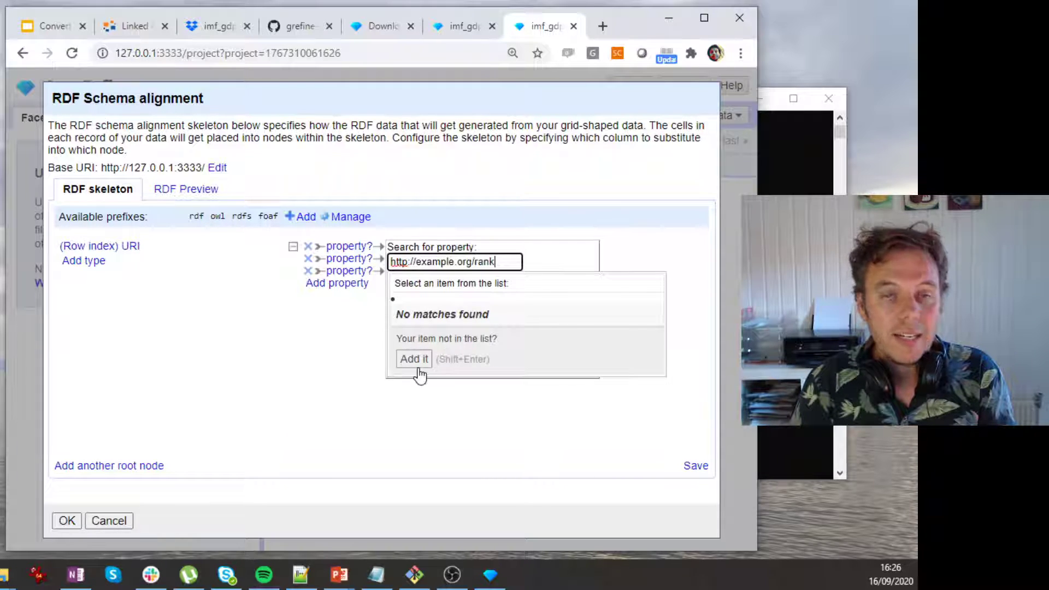
{"action": "left_click", "coordinate": [415, 359]}
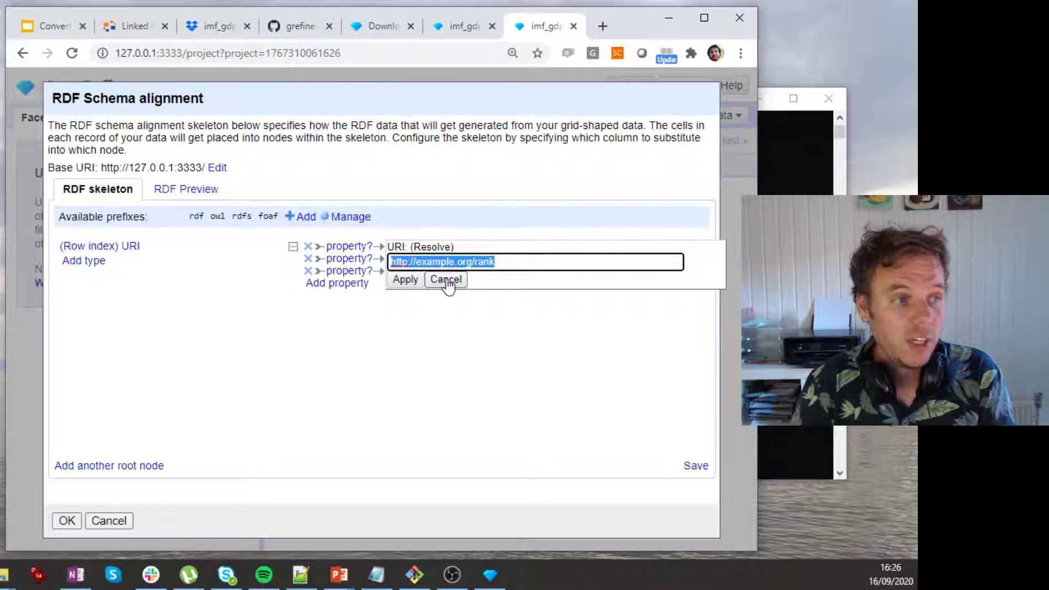
{"action": "left_click", "coordinate": [402, 281]}
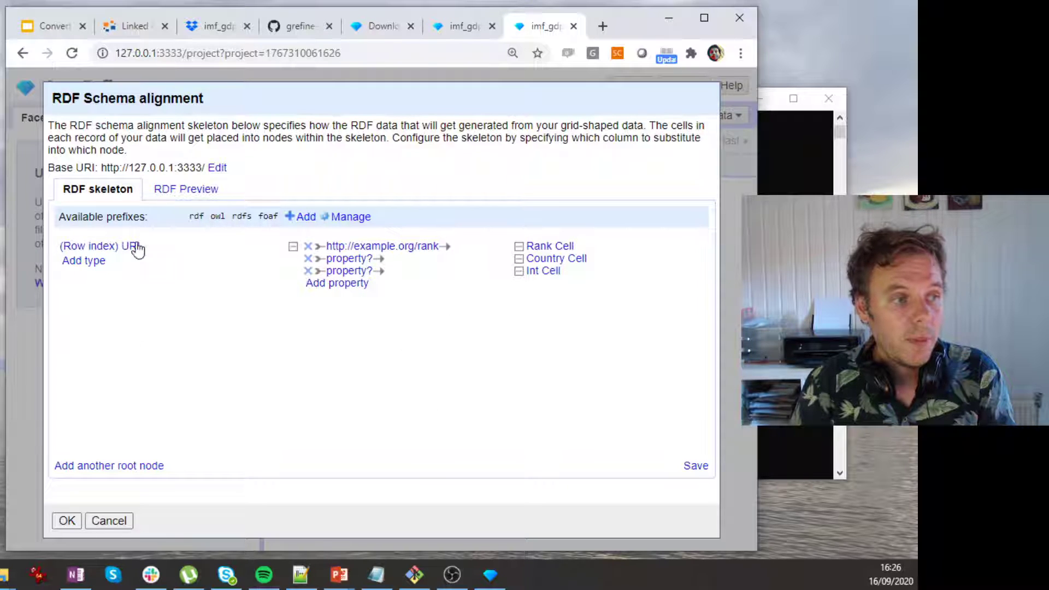
{"action": "left_click", "coordinate": [559, 249]}
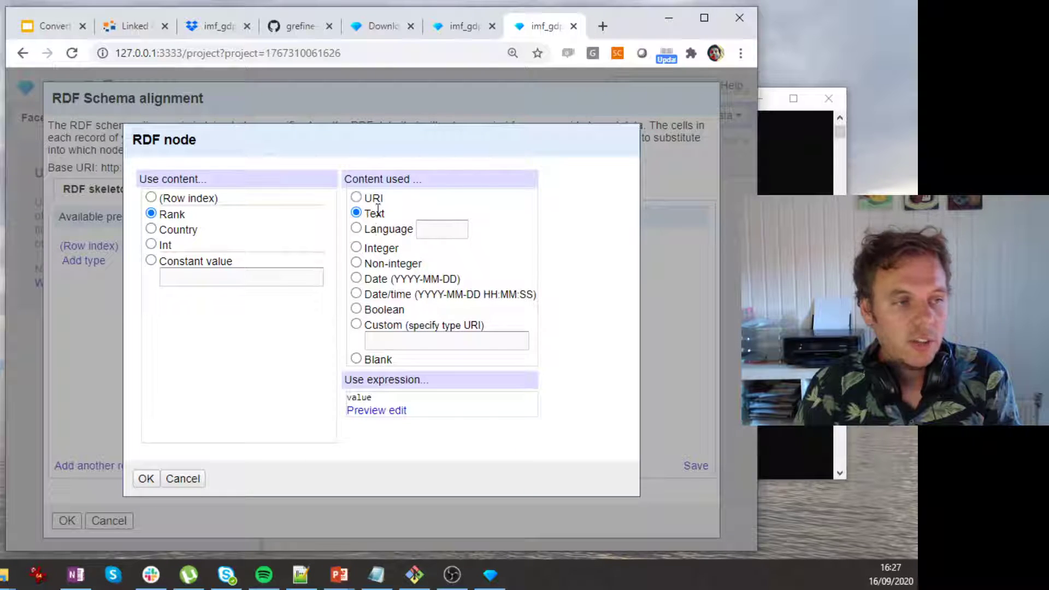
{"action": "left_click", "coordinate": [145, 479]}
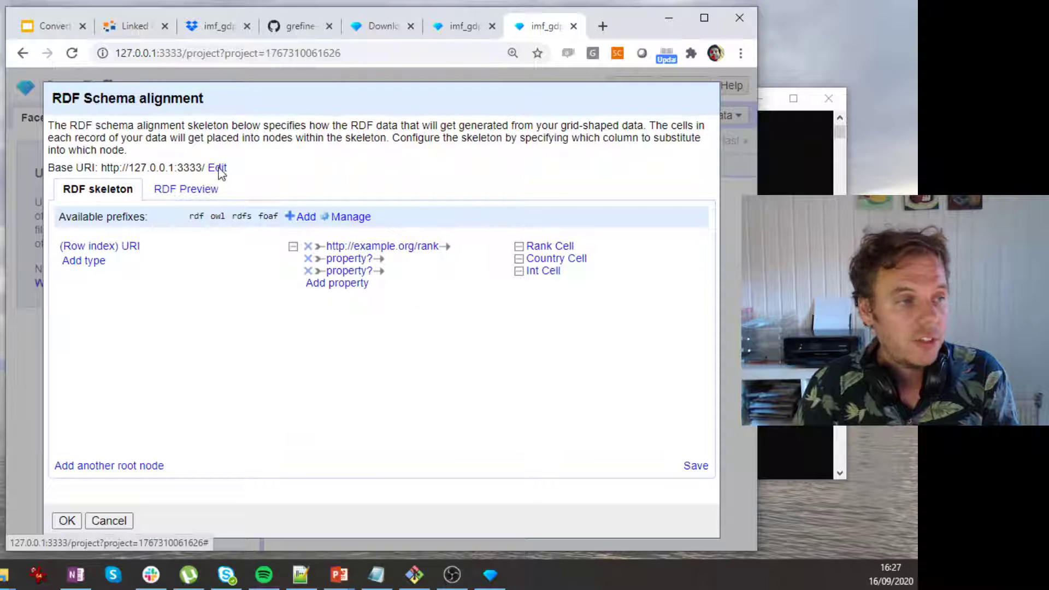
{"action": "left_click", "coordinate": [167, 191]}
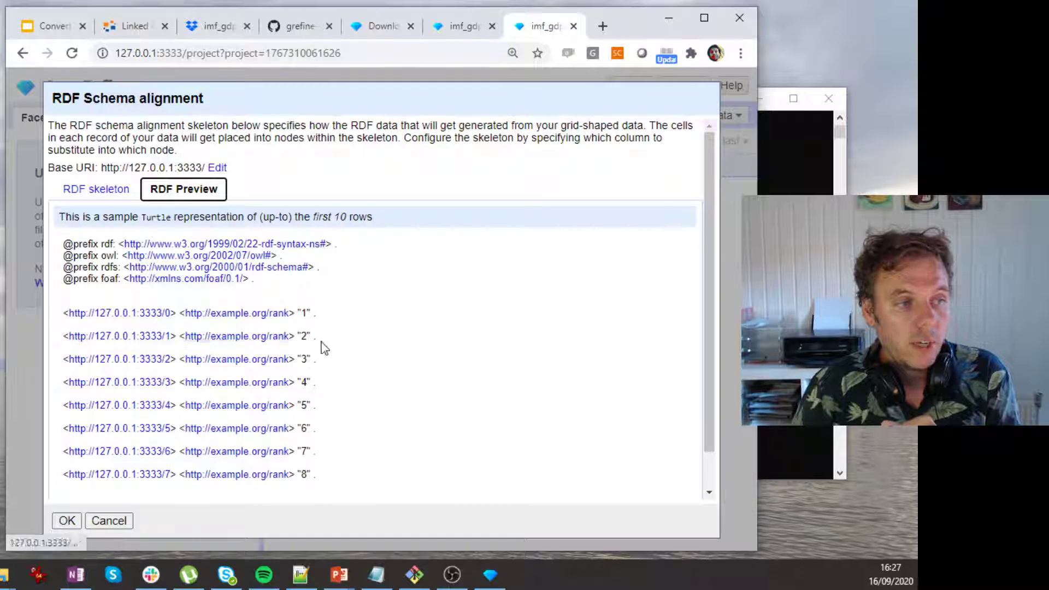
{"action": "left_click", "coordinate": [102, 192]}
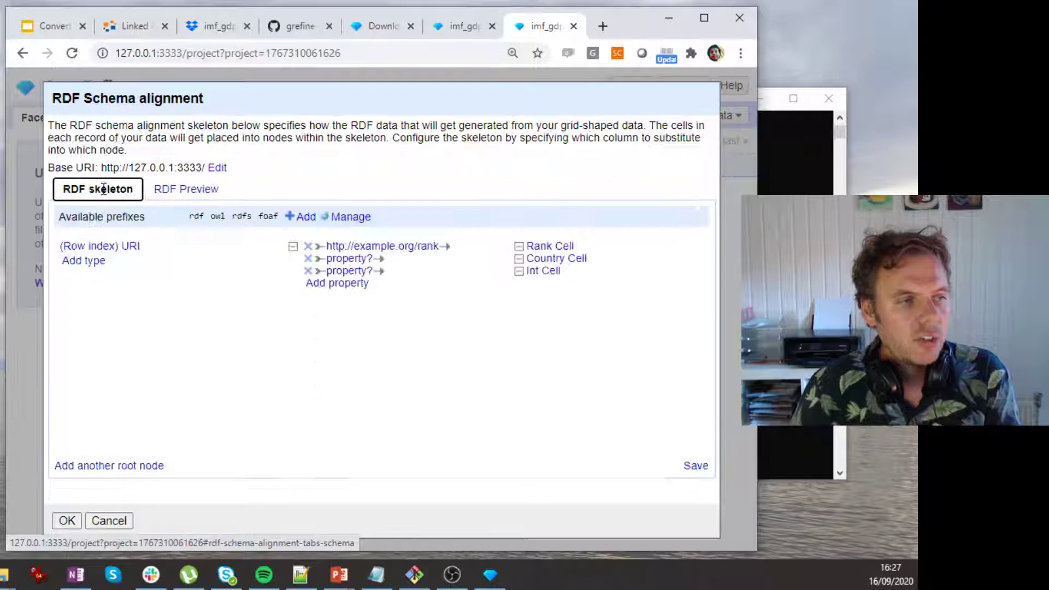
{"action": "left_click", "coordinate": [218, 168]}
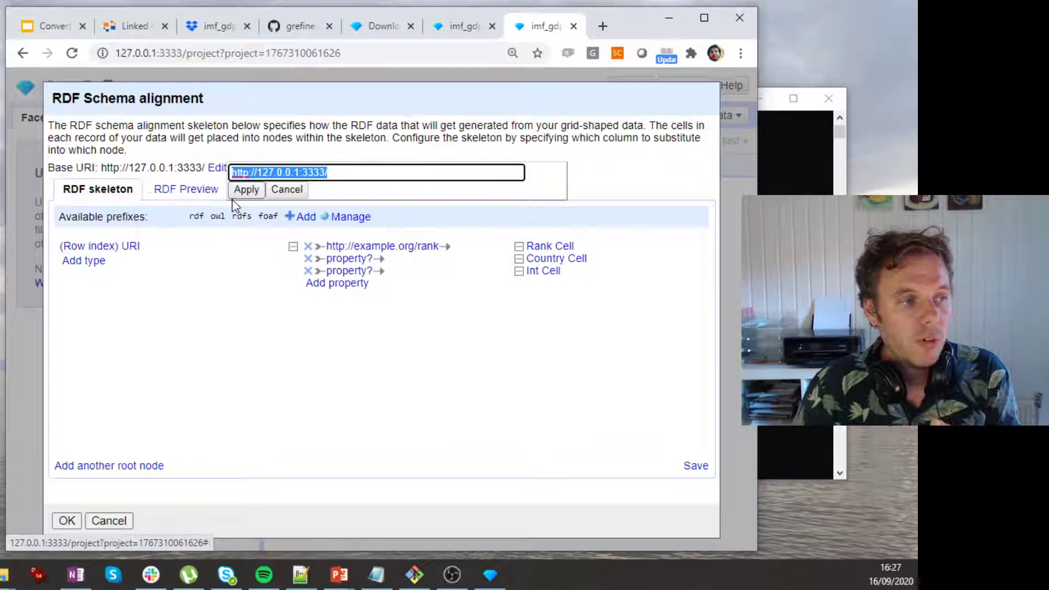
{"action": "type", "text": "htt"}
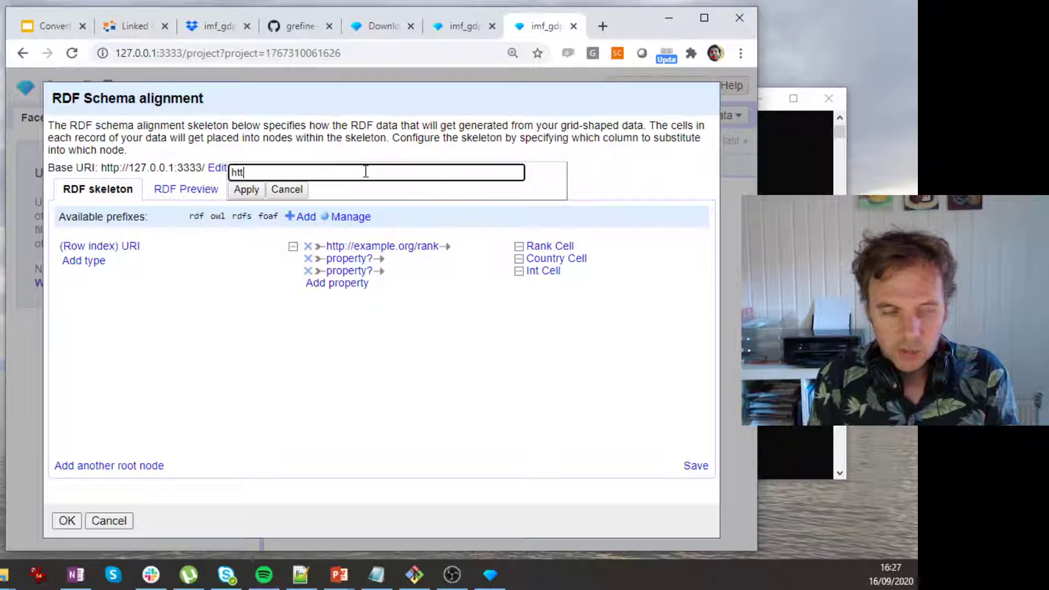
{"action": "type", "text": "p://mycountrydata.org"}
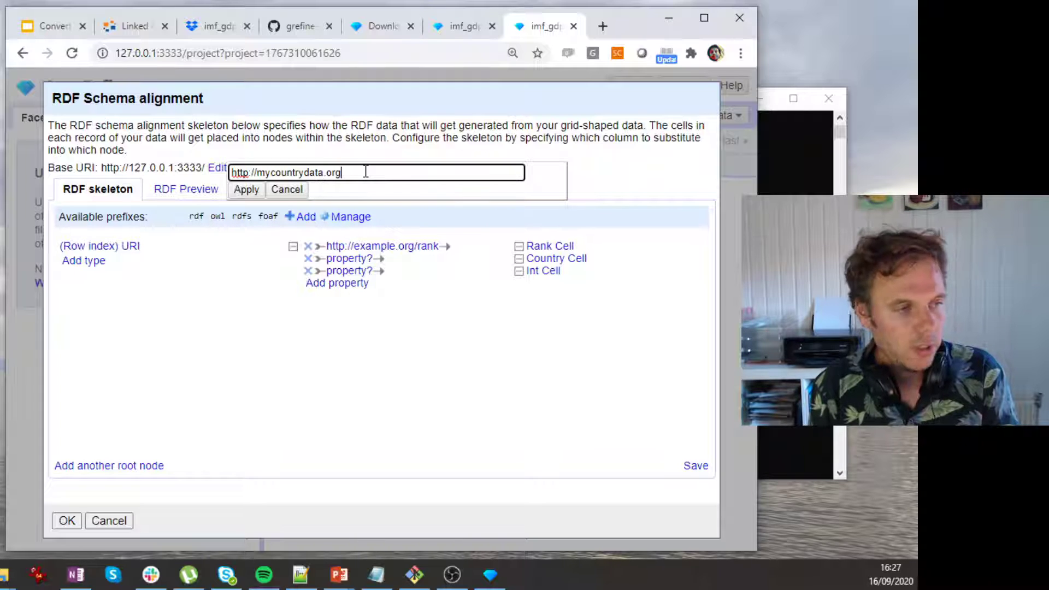
{"action": "type", "text": "/rankings/"}
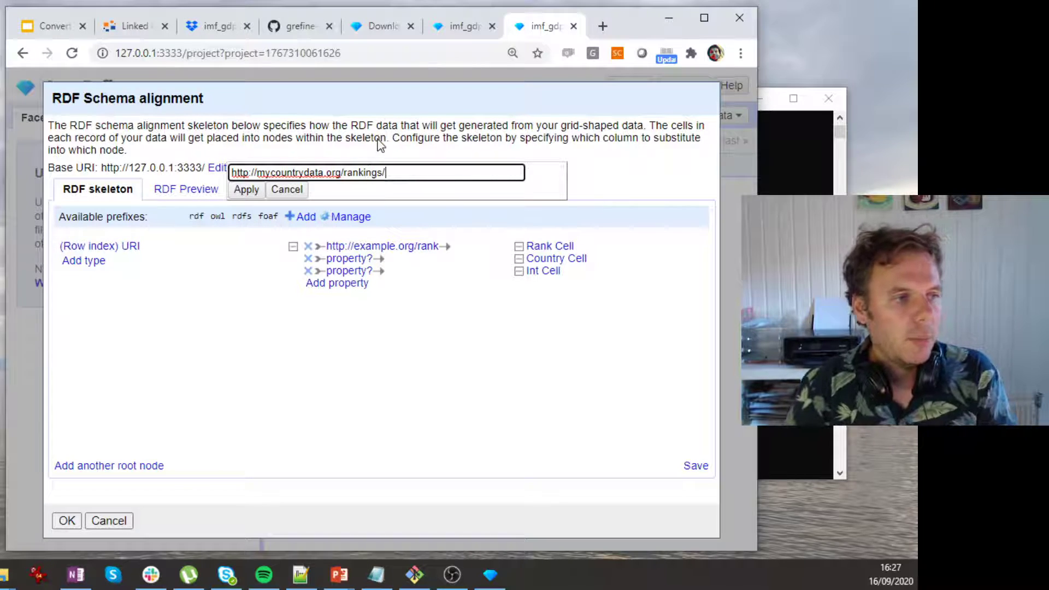
{"action": "left_click", "coordinate": [245, 192]}
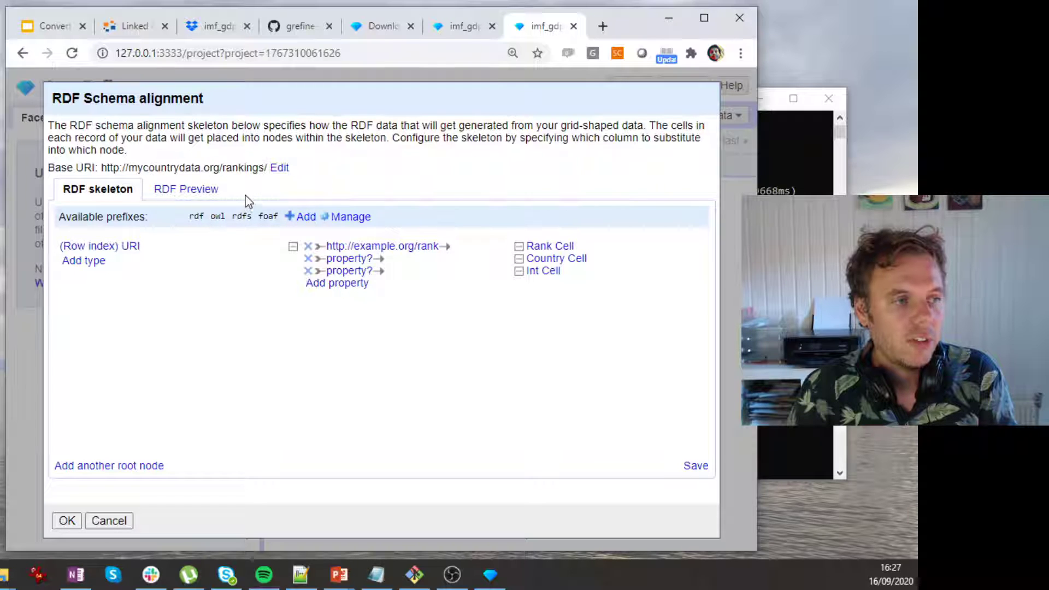
{"action": "left_click", "coordinate": [183, 191]}
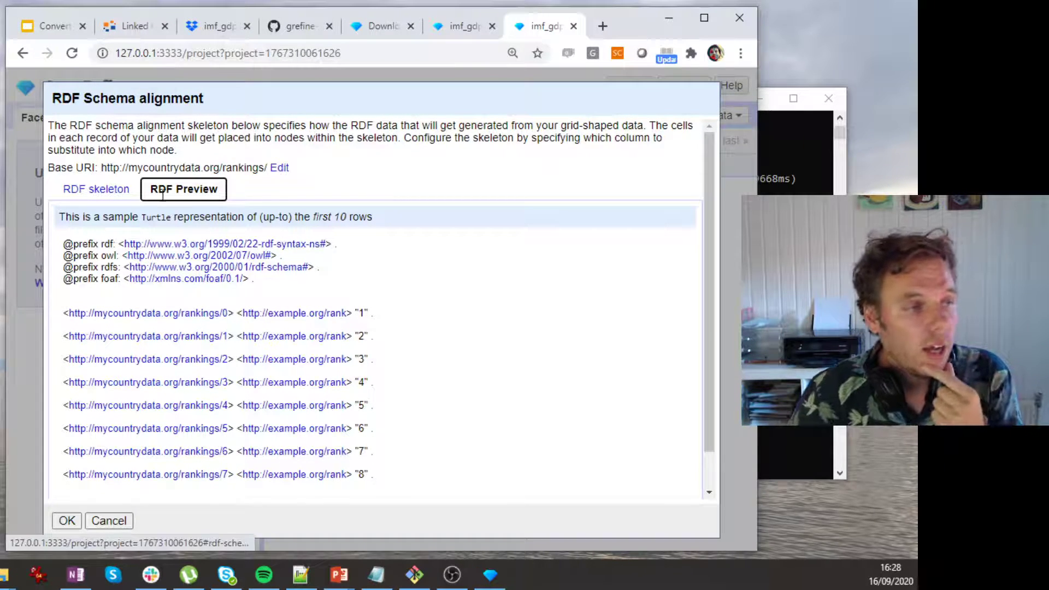
Prefix the row subject URI expression with "Country_" so it reads "Country_"+value
{"action": "left_click", "coordinate": [90, 191]}
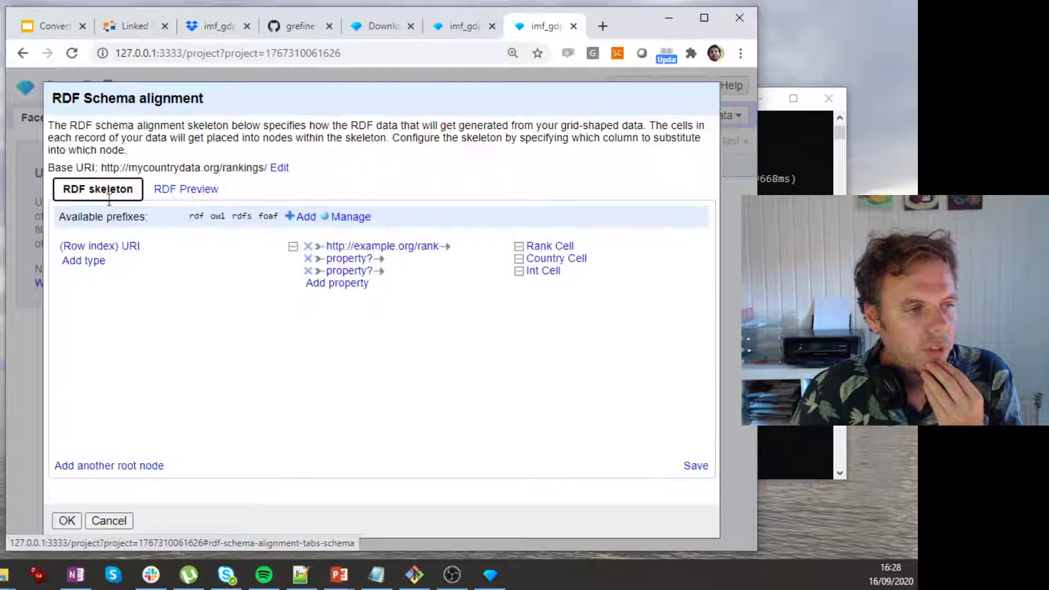
{"action": "left_click", "coordinate": [129, 247]}
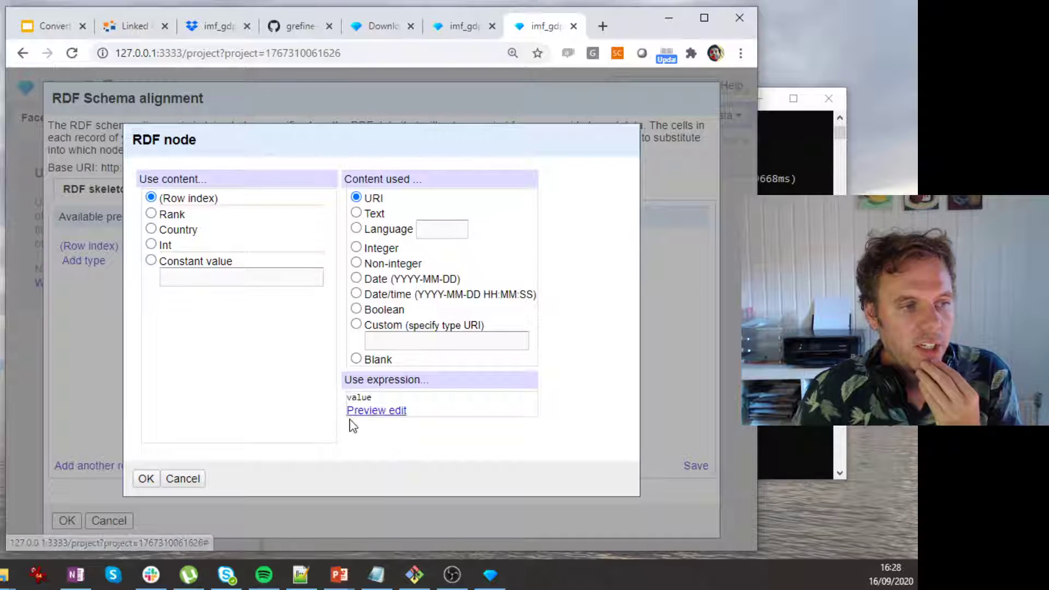
{"action": "left_click", "coordinate": [393, 411]}
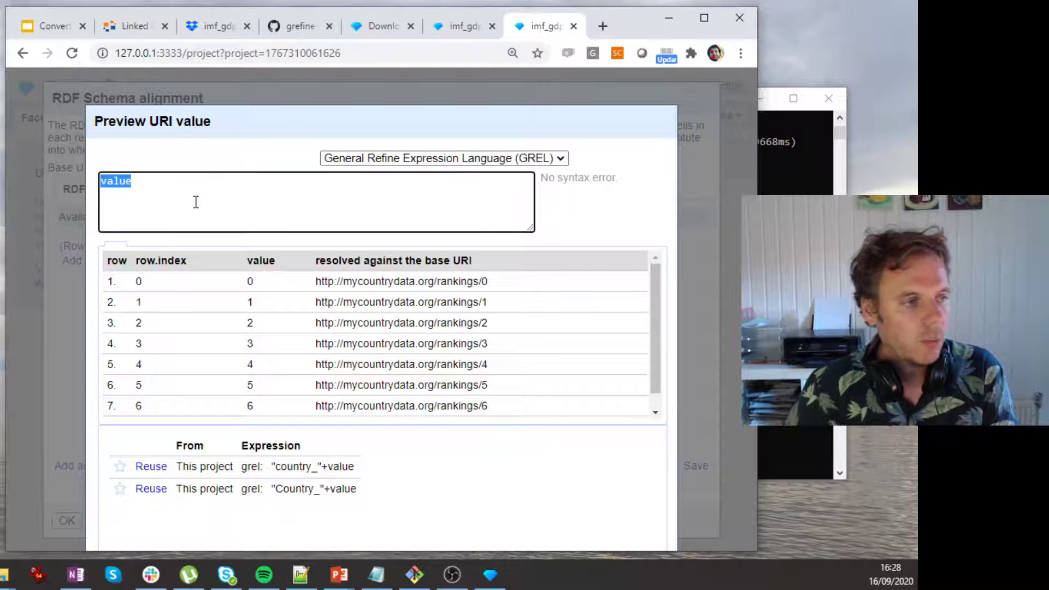
{"action": "key", "text": "Left"}
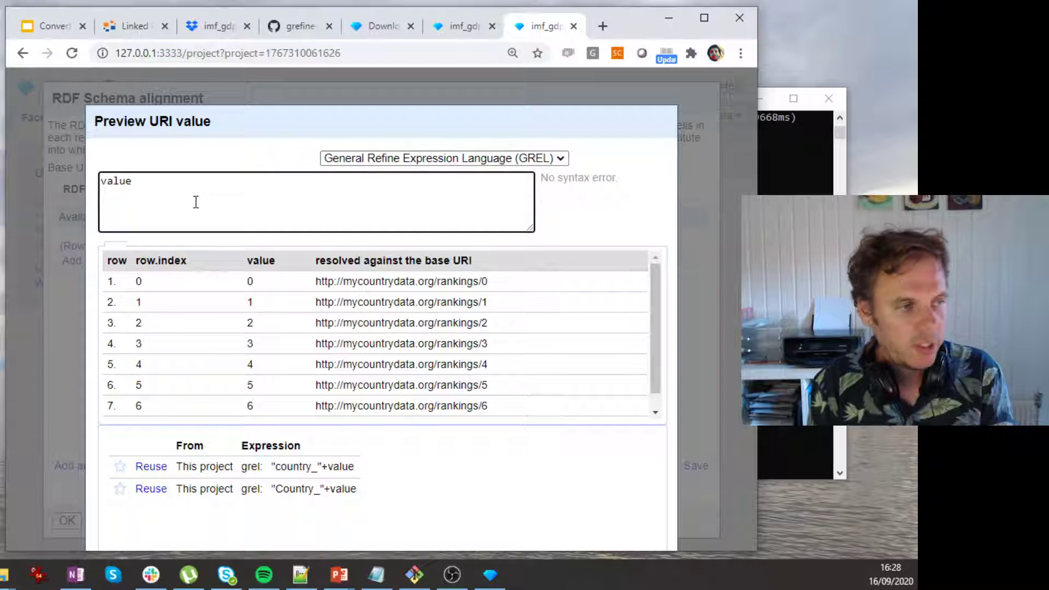
{"action": "type", "text": "\"Country_\"+"}
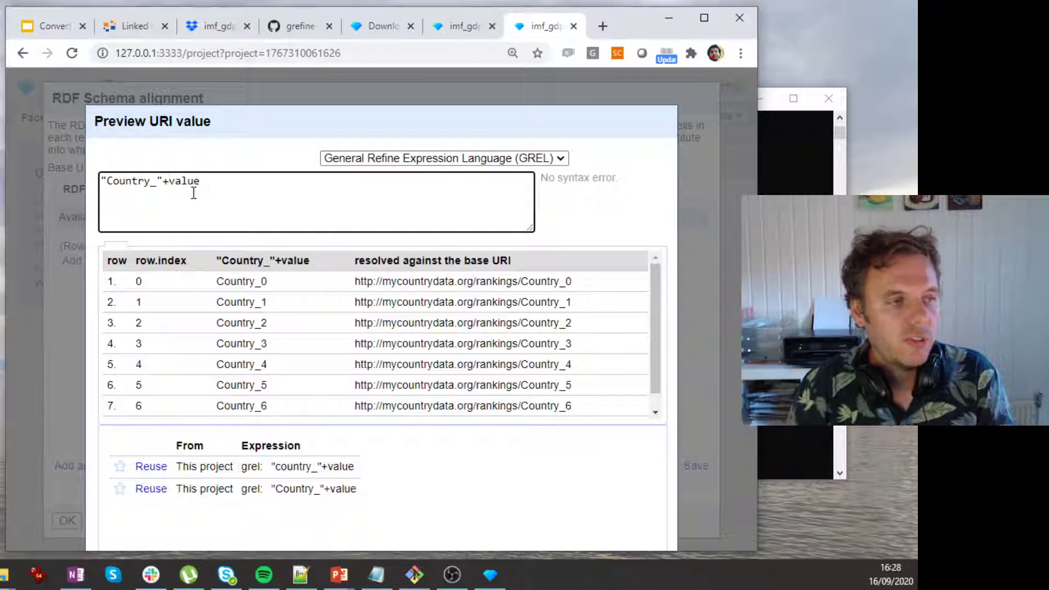
{"action": "left_click_drag", "start_coordinate": [103, 182], "coordinate": [166, 184]}
{"action": "left_click", "coordinate": [187, 184]}
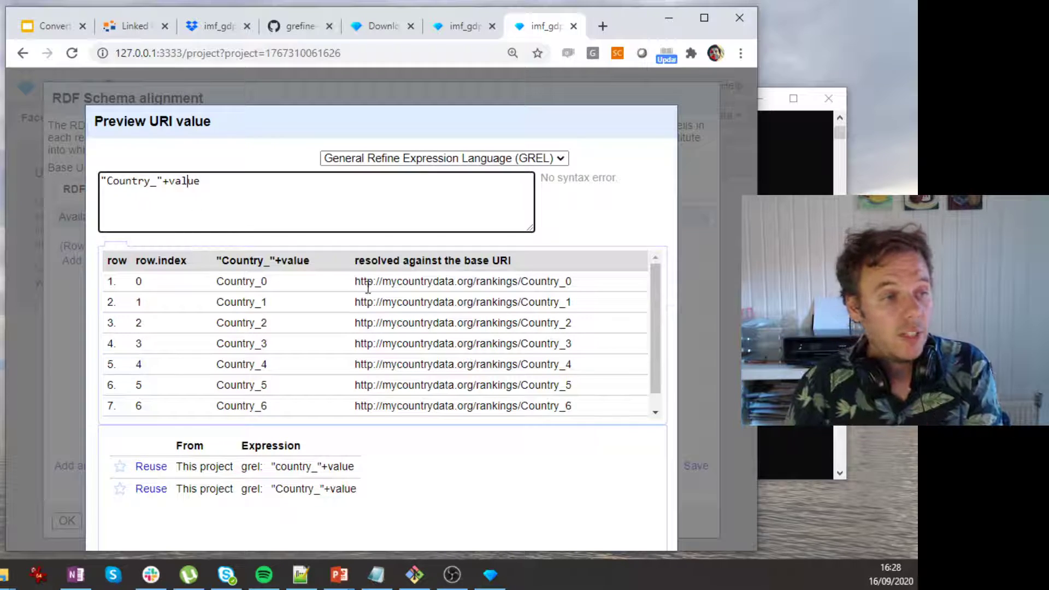
Confirm the preview shows URIs ending in Country_0, then accept the expression and node settings
{"action": "left_click_drag", "start_coordinate": [355, 281], "coordinate": [586, 283]}
{"action": "left_click", "coordinate": [587, 284]}
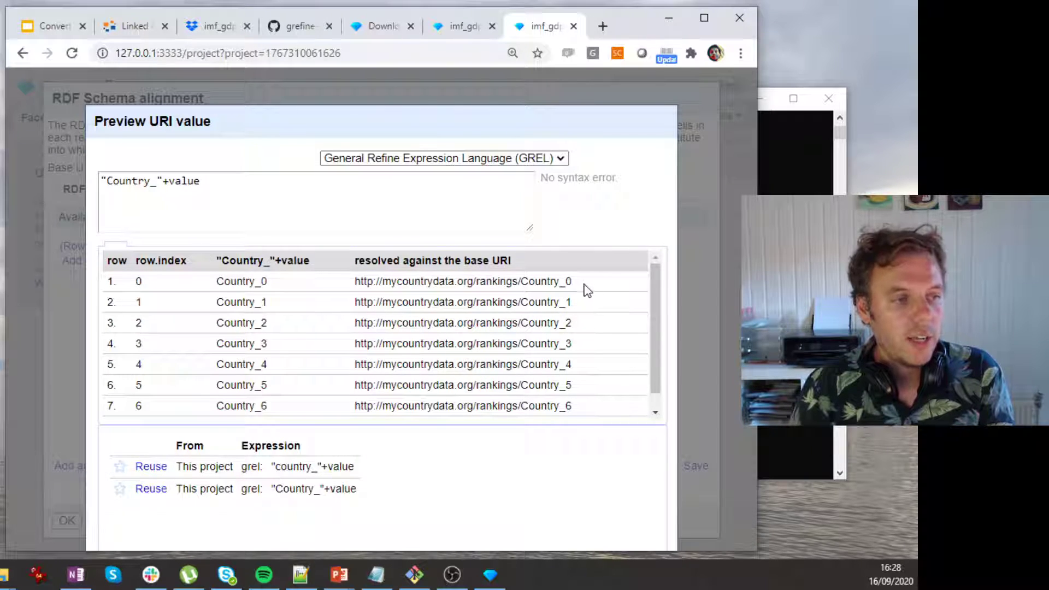
{"action": "scroll", "coordinate": [514, 392], "scroll_direction": "down", "scroll_amount": 1}
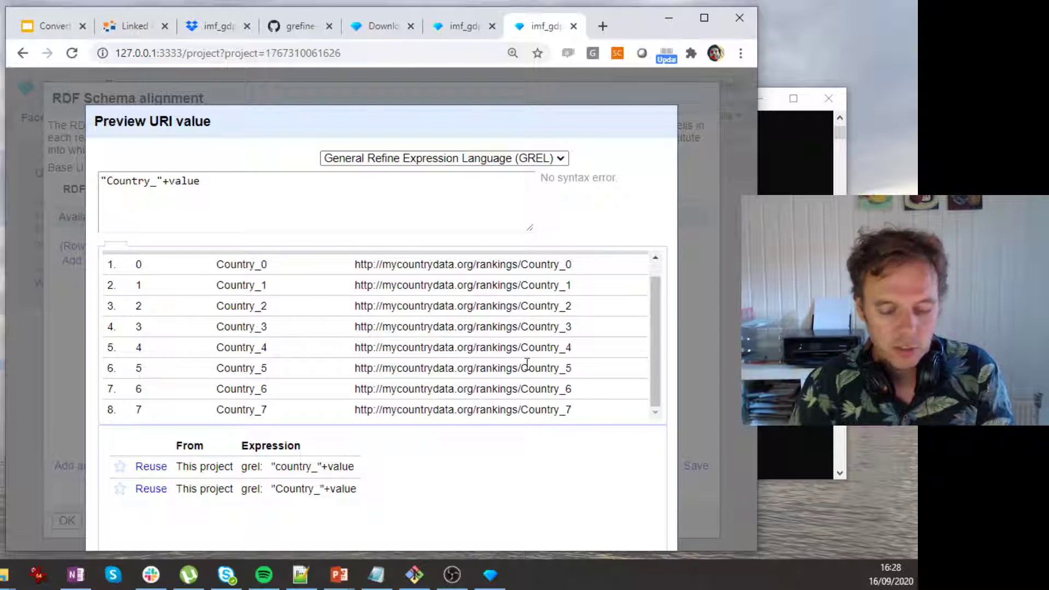
{"action": "key", "text": "ctrl+minus"}
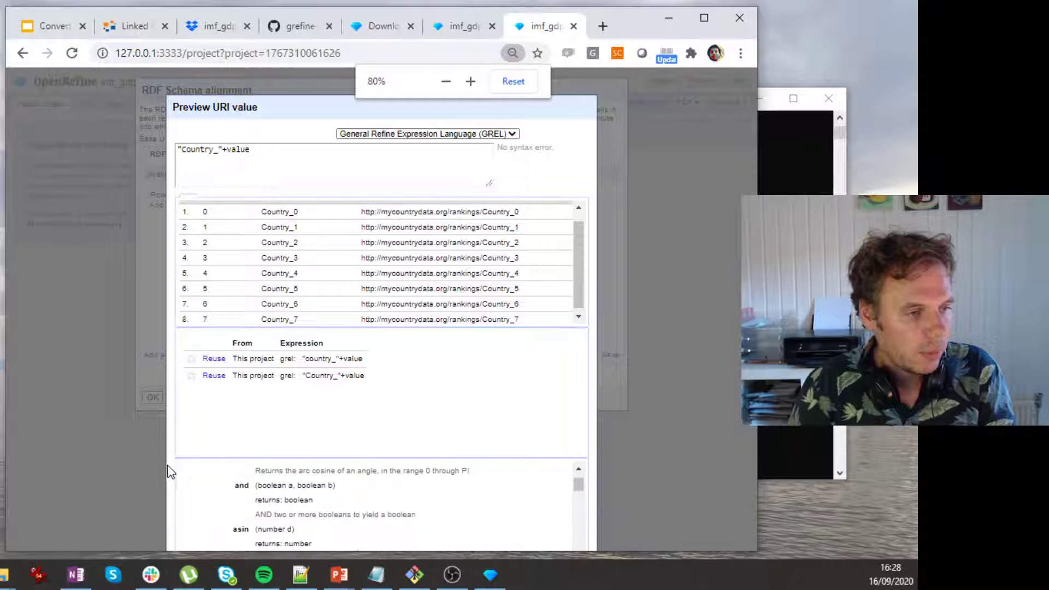
{"action": "key", "text": "ctrl+minus"}
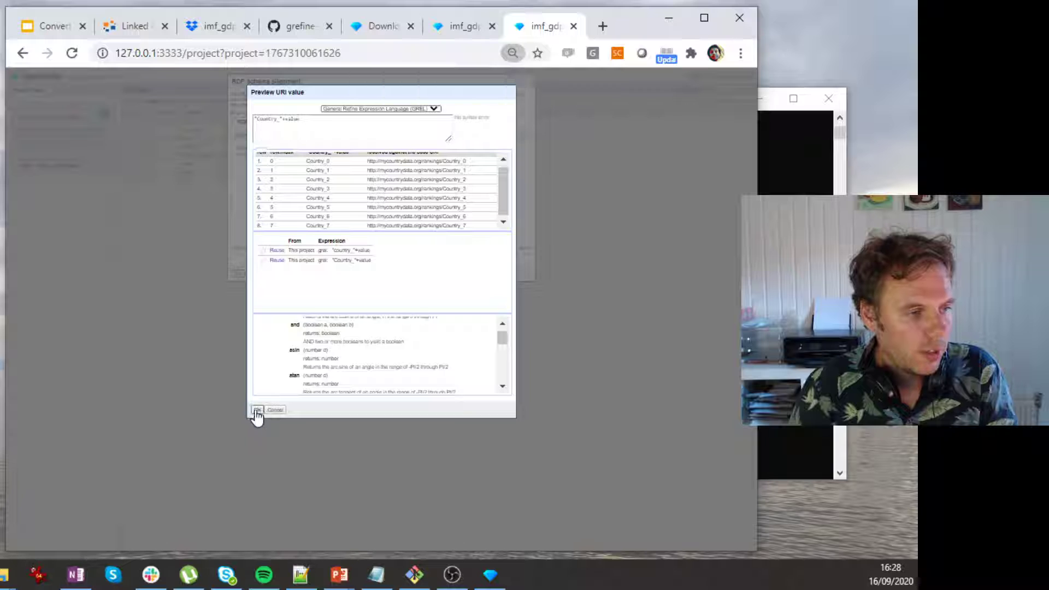
{"action": "left_click", "coordinate": [257, 410]}
{"action": "key", "text": "ctrl+plus"}
{"action": "key", "text": "ctrl+plus"}
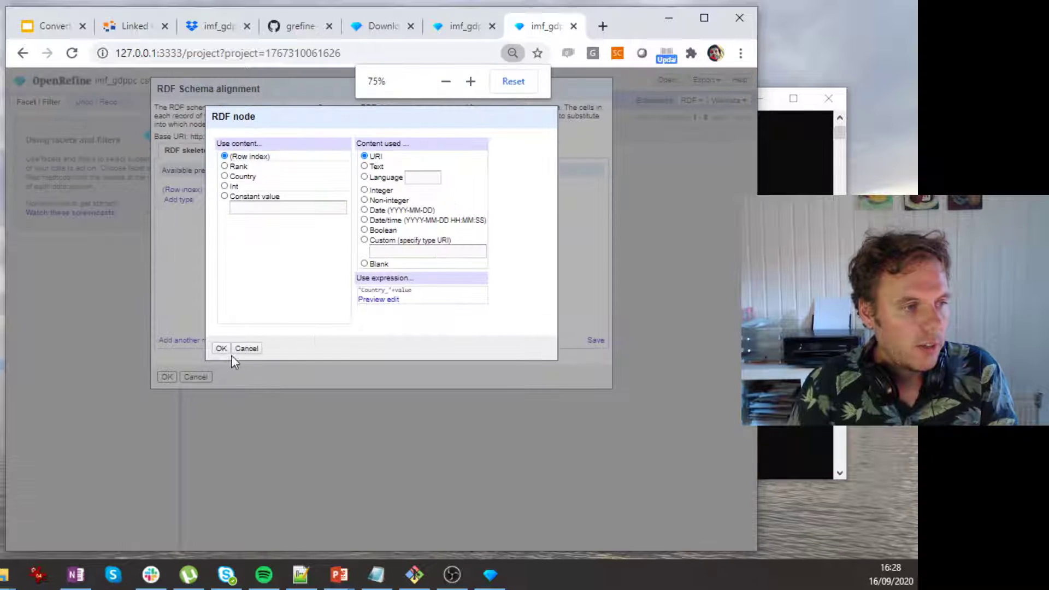
{"action": "left_click", "coordinate": [224, 349]}
{"action": "key", "text": "ctrl+plus"}
{"action": "key", "text": "ctrl+plus"}
{"action": "key", "text": "ctrl+plus"}
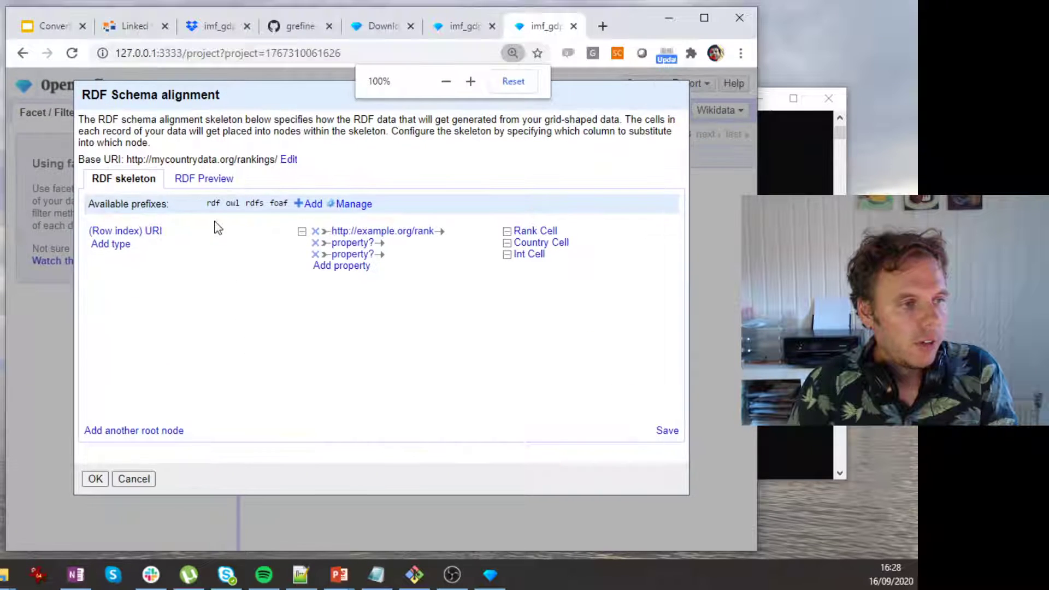
{"action": "left_click", "coordinate": [208, 178]}
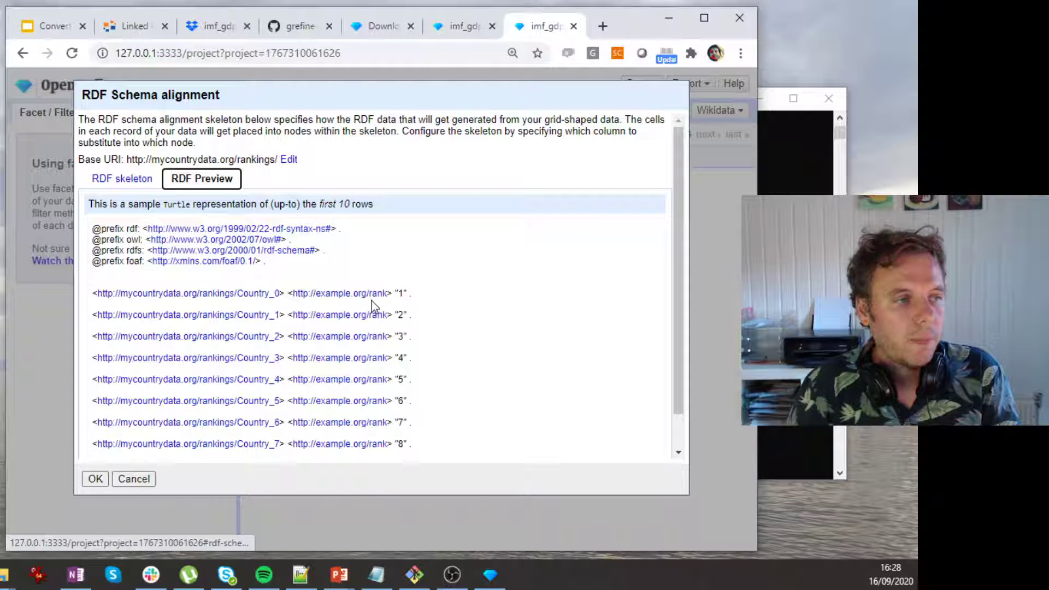
{"action": "left_click", "coordinate": [124, 182]}
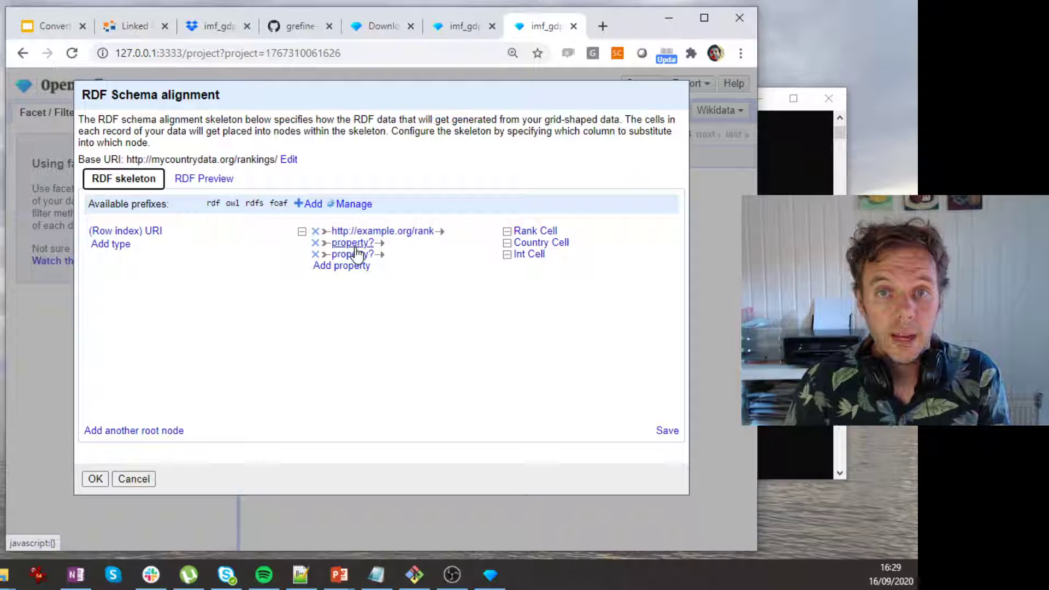
Search for rdfs:label as the property for the second link
{"action": "left_click", "coordinate": [356, 253]}
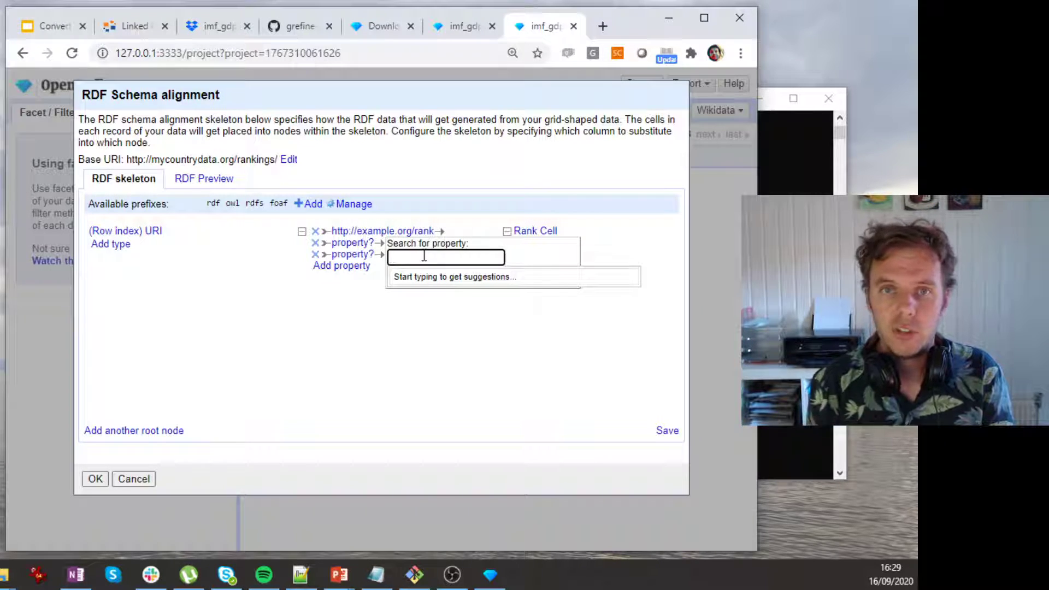
{"action": "type", "text": "rdfs"}
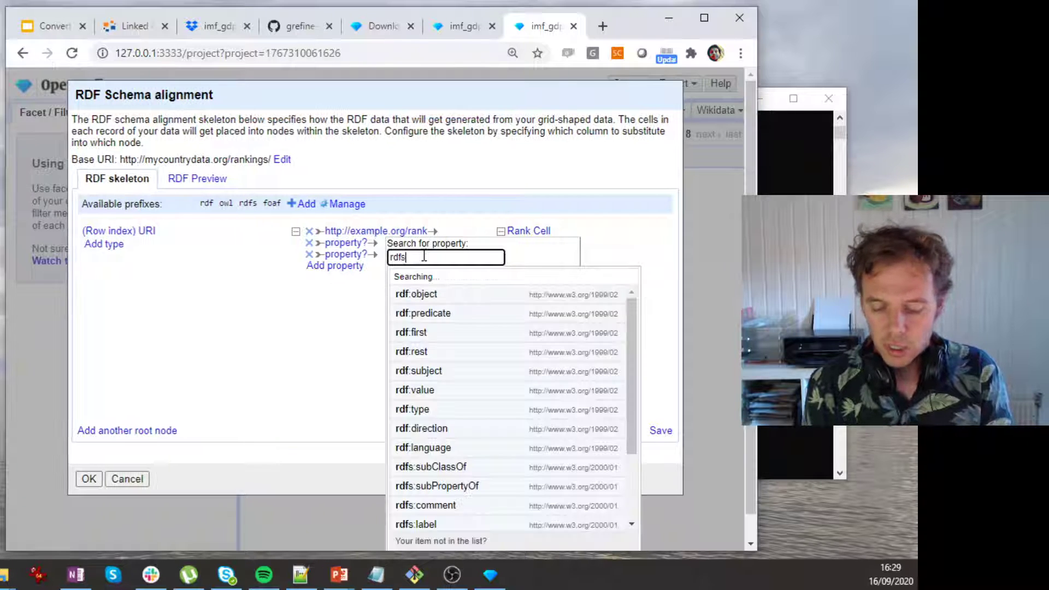
{"action": "type", "text": ":label"}
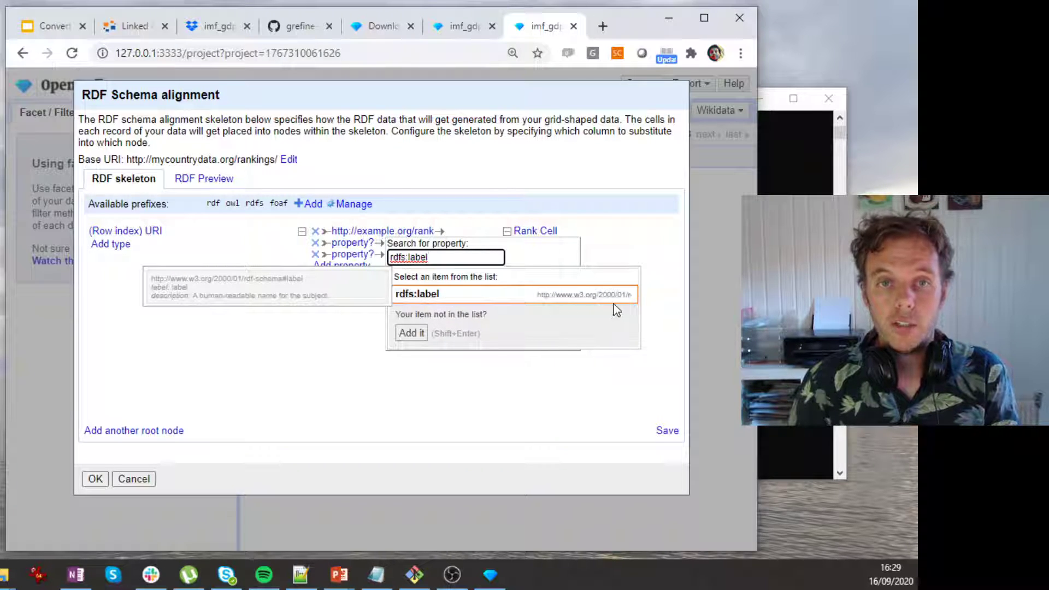
Set rdfs:label as the second property and check labels like Qatar in the Turtle preview
{"action": "left_click", "coordinate": [529, 298]}
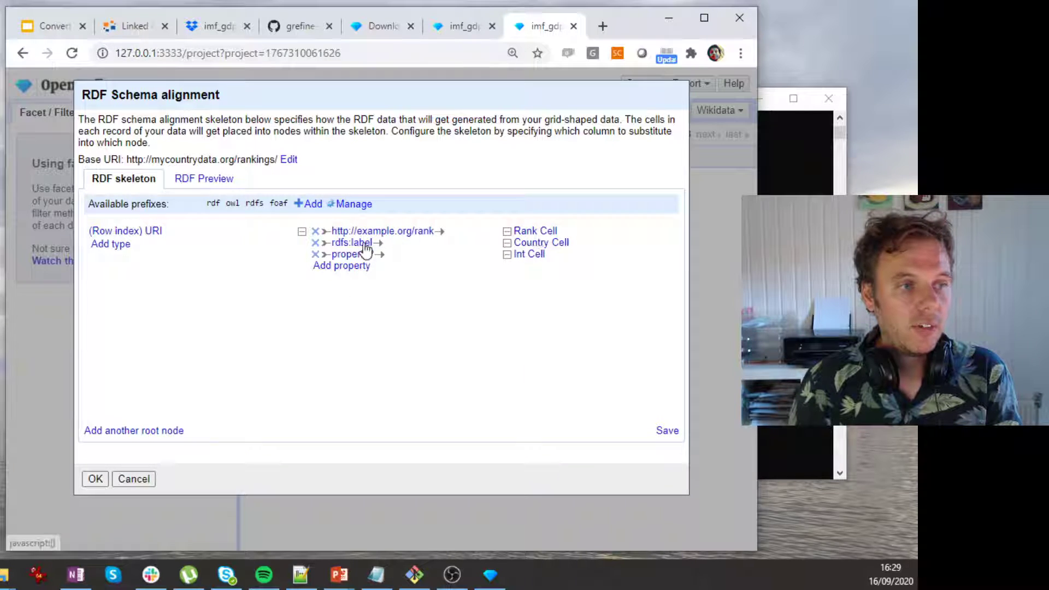
{"action": "left_click", "coordinate": [215, 178]}
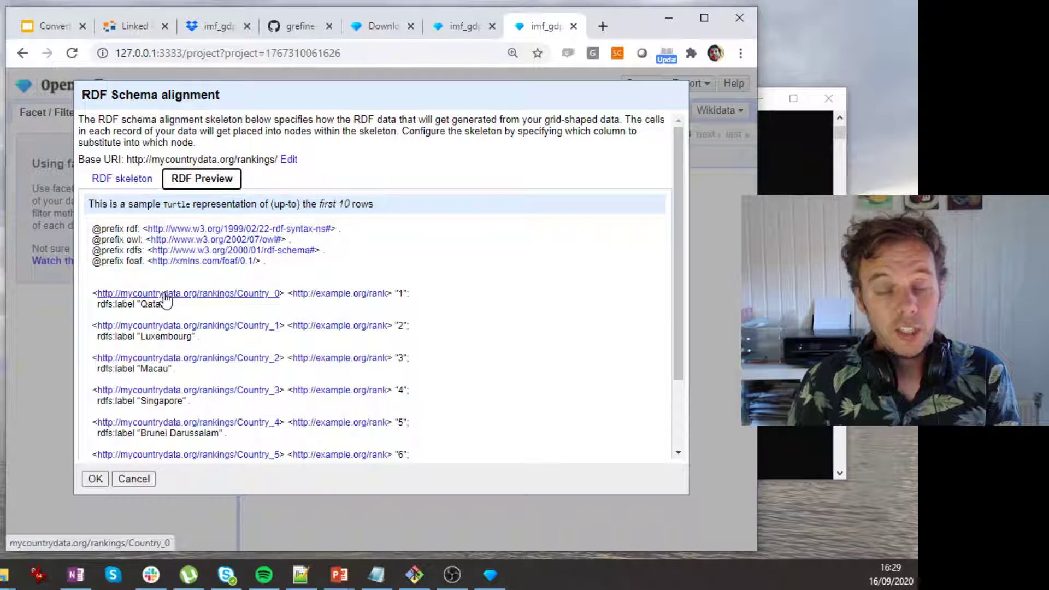
{"action": "double_click", "coordinate": [407, 294]}
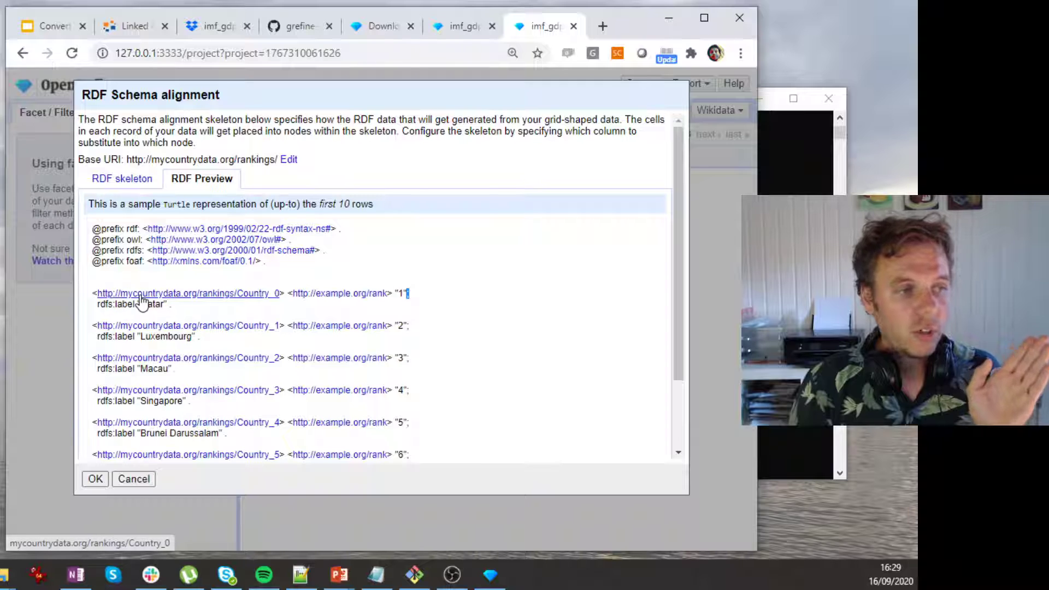
{"action": "left_click_drag", "start_coordinate": [98, 305], "coordinate": [133, 307]}
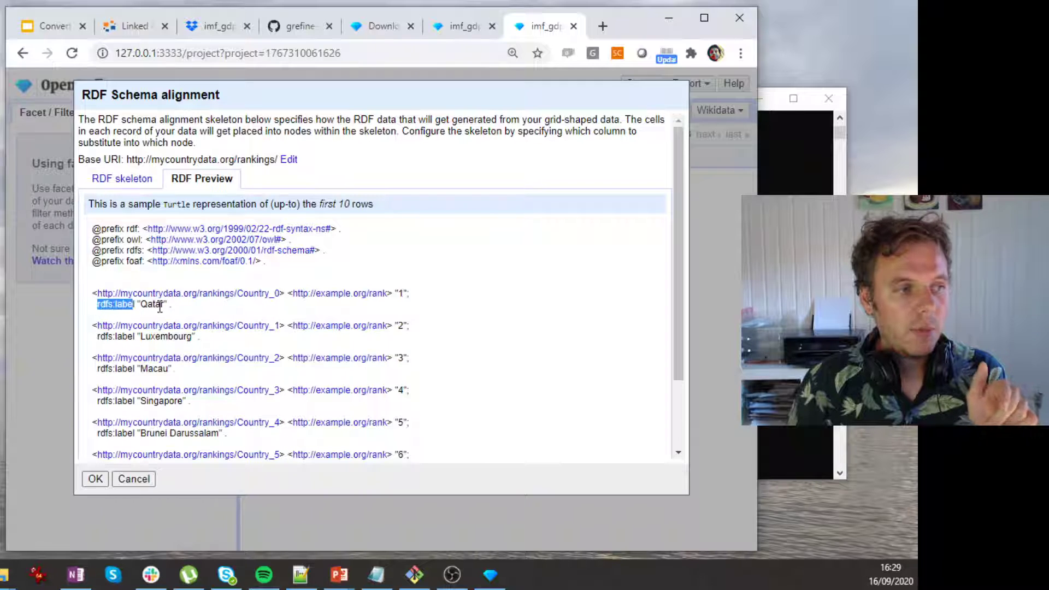
{"action": "double_click", "coordinate": [153, 304]}
{"action": "left_click", "coordinate": [178, 316]}
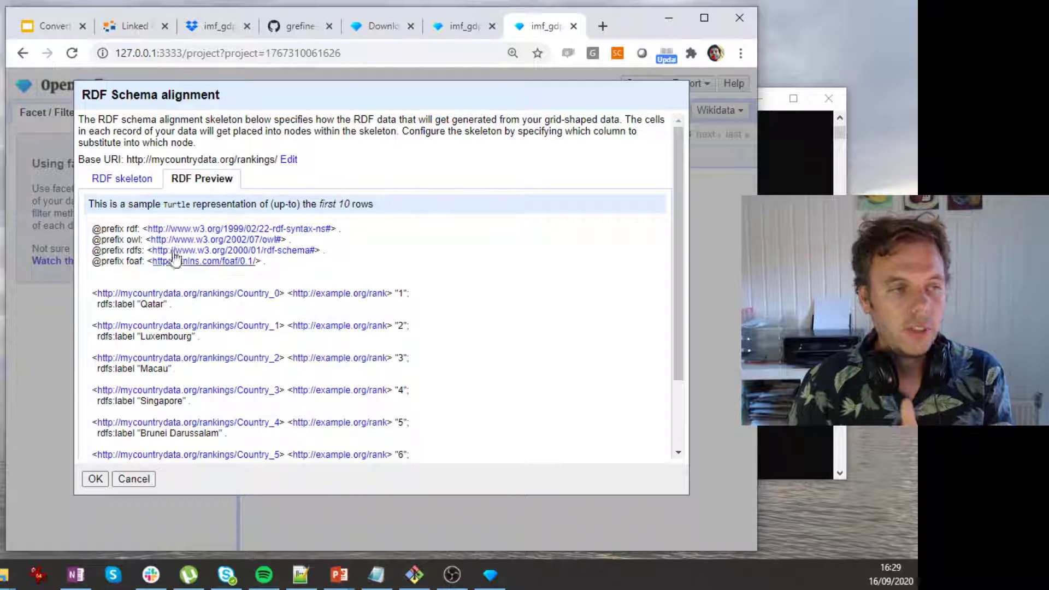
{"action": "left_click", "coordinate": [143, 180]}
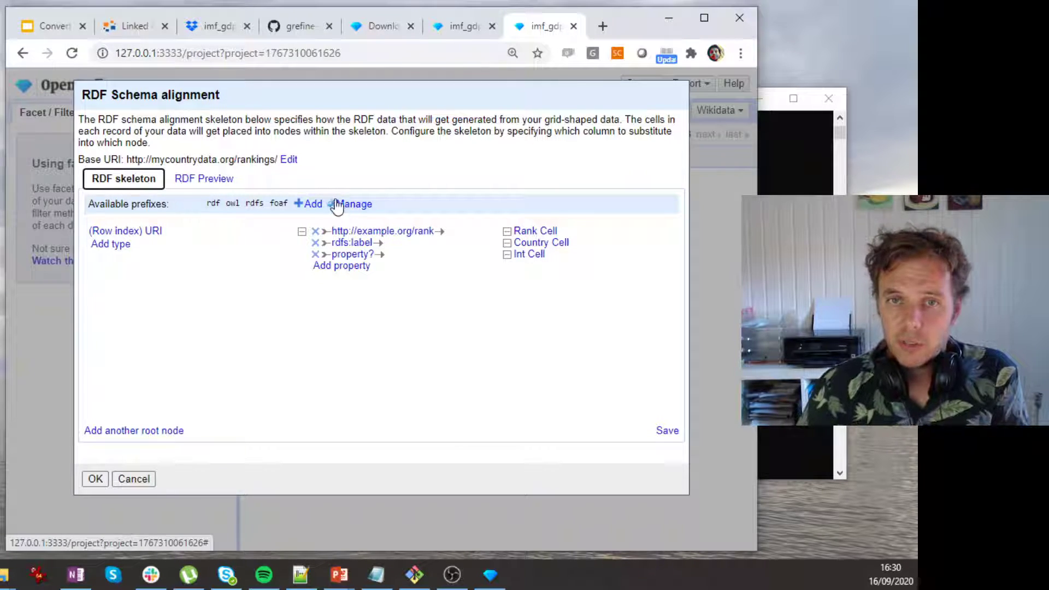
Go to slide 8, 'Predicates and reuse', and note its lov.linkeddata.es catalogue URL
{"action": "left_click", "coordinate": [50, 25]}
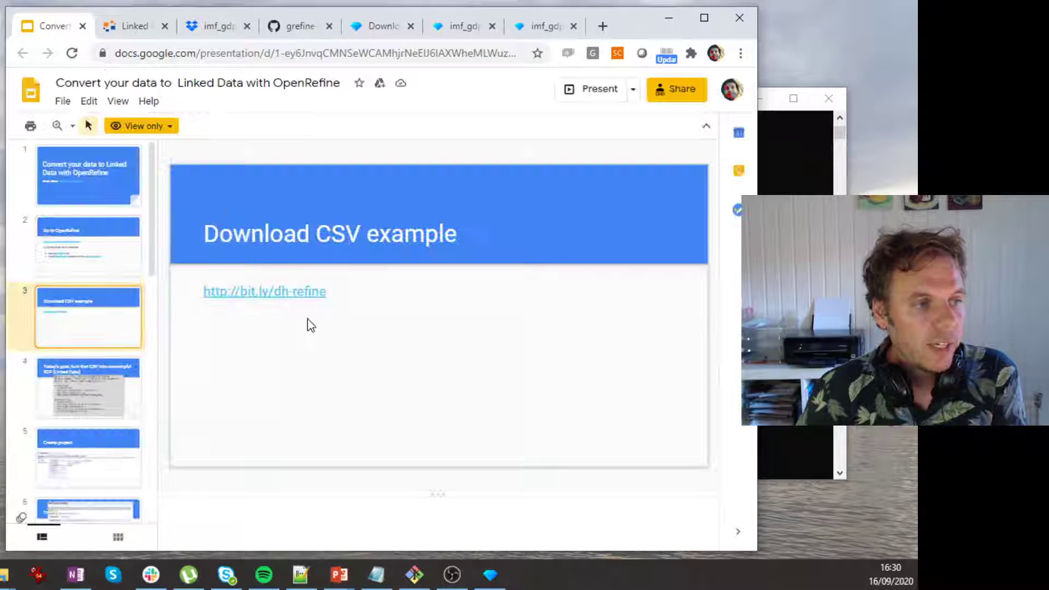
{"action": "left_click", "coordinate": [100, 410]}
{"action": "left_click", "coordinate": [106, 461]}
{"action": "scroll", "coordinate": [113, 445], "scroll_direction": "down", "scroll_amount": 3}
{"action": "left_click", "coordinate": [92, 371]}
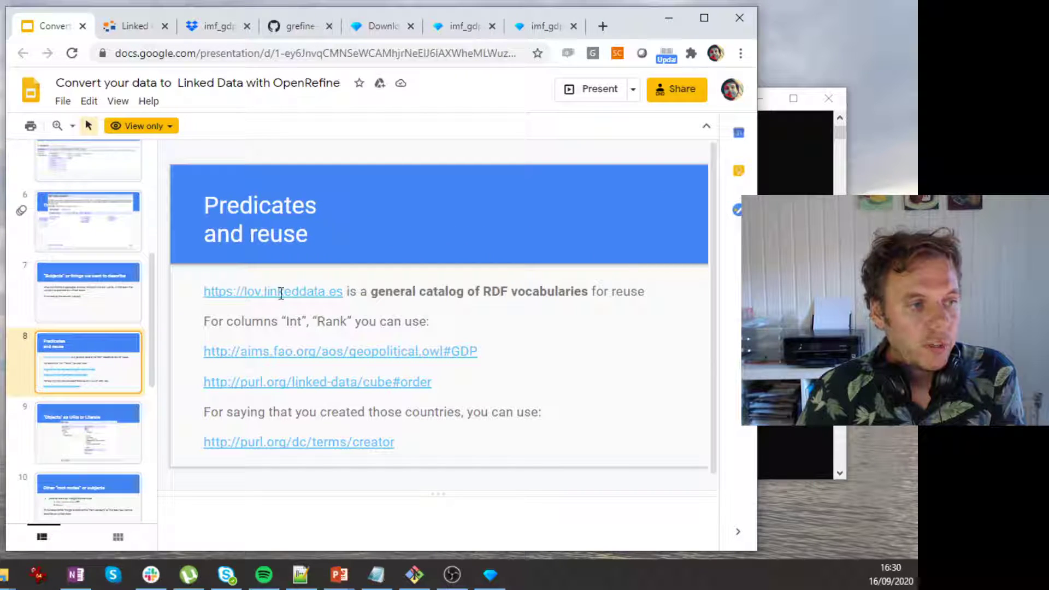
{"action": "left_click_drag", "start_coordinate": [211, 292], "coordinate": [346, 292]}
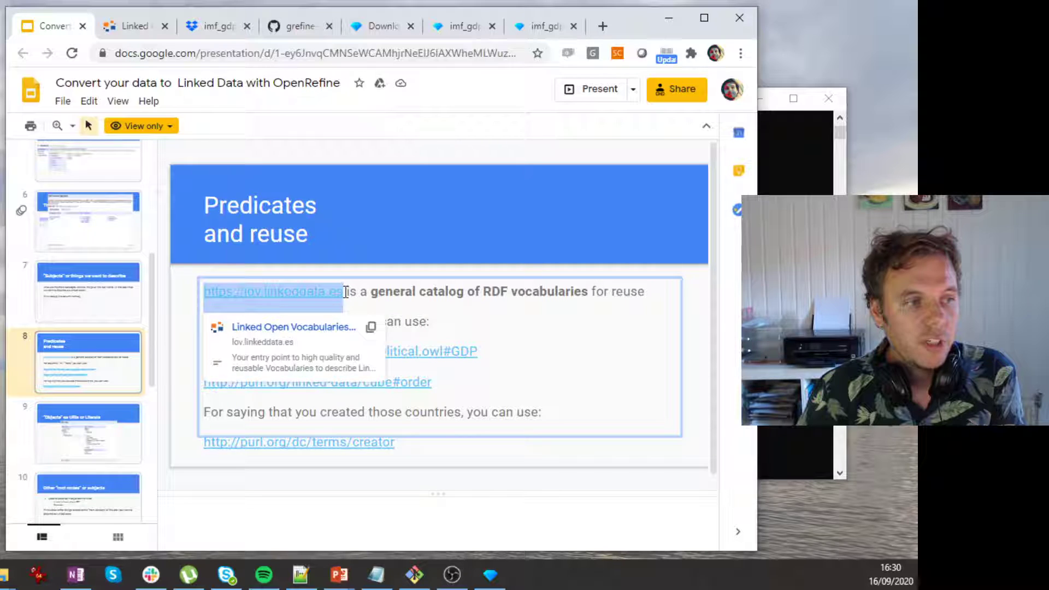
{"action": "left_click", "coordinate": [399, 308]}
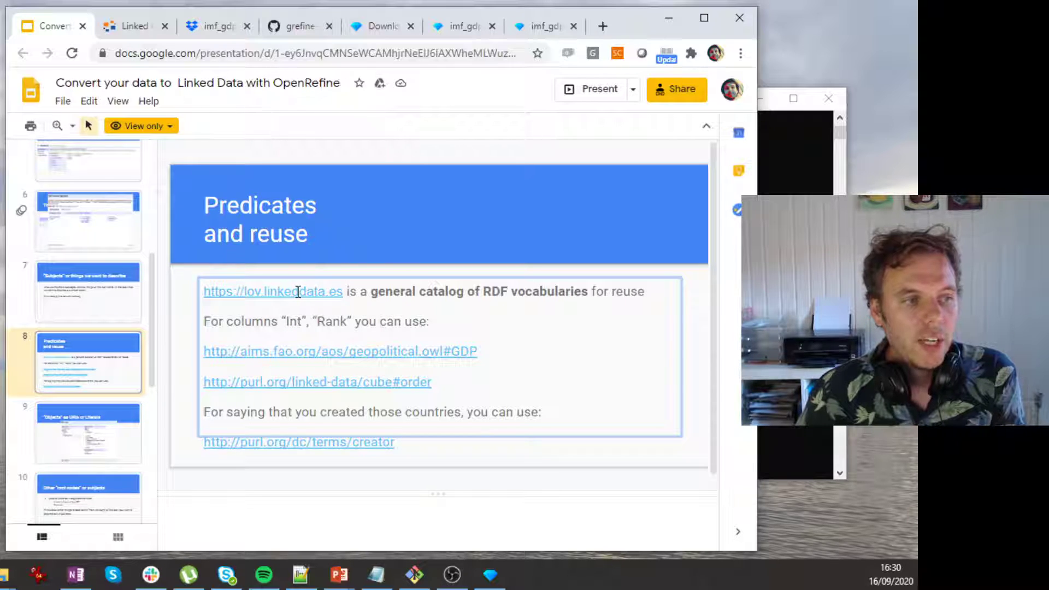
On the LOV site, search vocabulary terms for 'Label' and browse results led by rdfs:label
{"action": "left_click", "coordinate": [136, 26]}
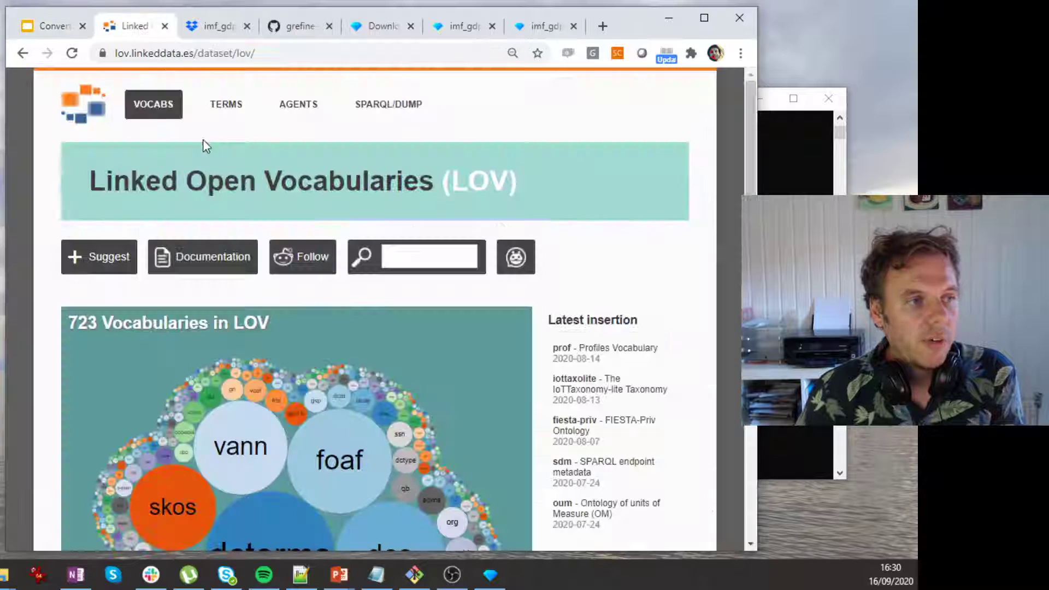
{"action": "scroll", "coordinate": [326, 223], "scroll_direction": "down", "scroll_amount": 3}
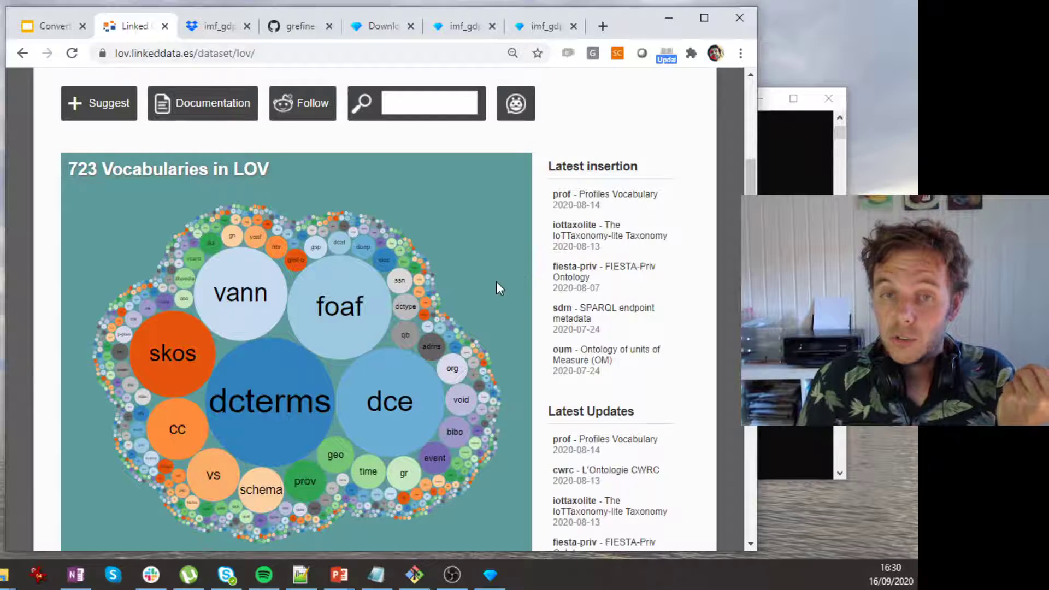
{"action": "left_click", "coordinate": [397, 106]}
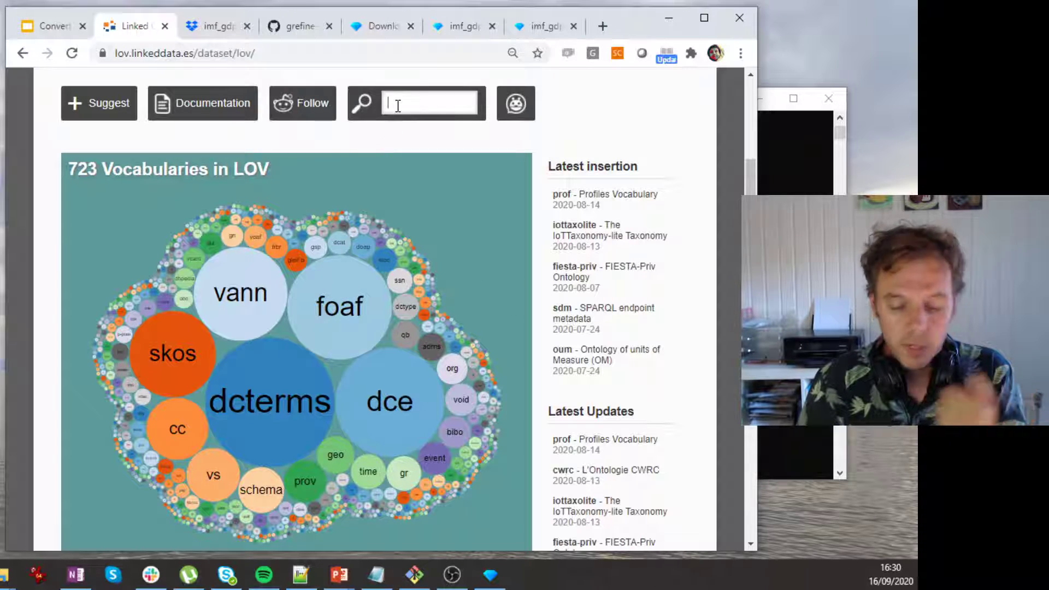
{"action": "type", "text": "labe"}
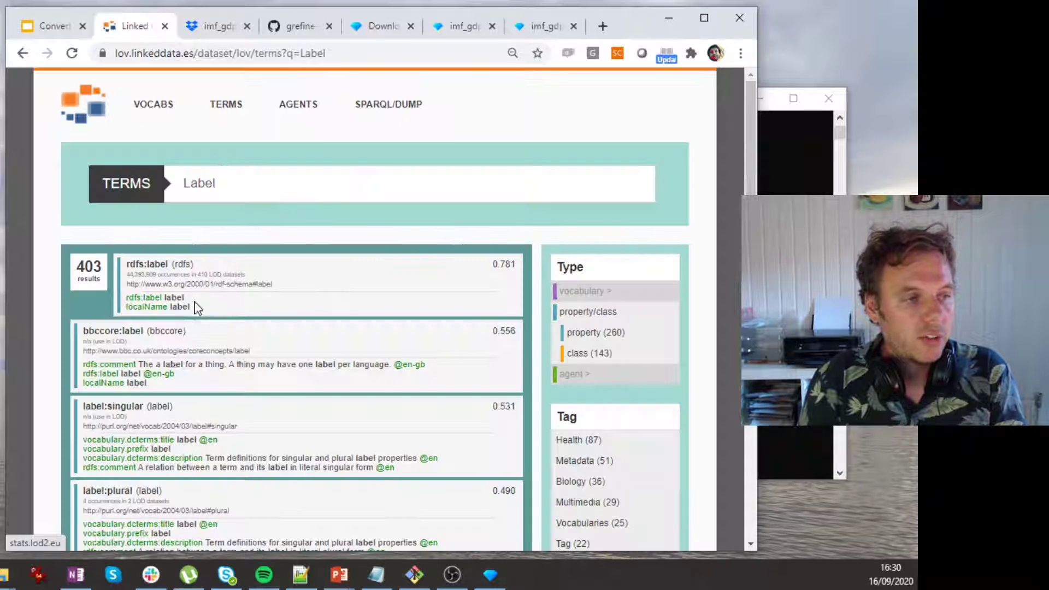
{"action": "scroll", "coordinate": [164, 300], "scroll_direction": "down", "scroll_amount": 10}
{"action": "scroll", "coordinate": [167, 328], "scroll_direction": "down", "scroll_amount": 2}
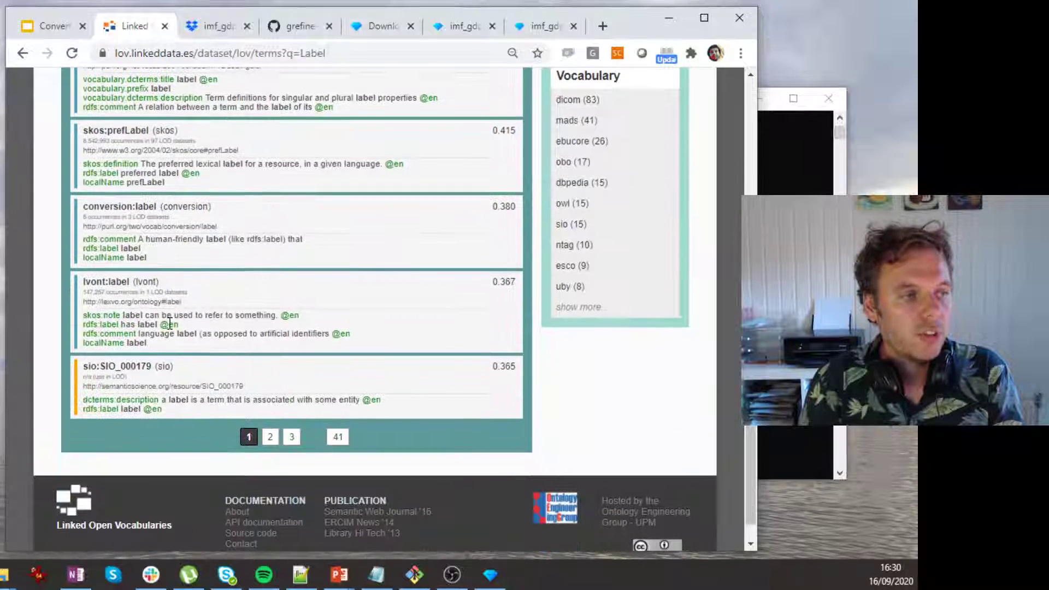
{"action": "scroll", "coordinate": [148, 295], "scroll_direction": "up", "scroll_amount": 18}
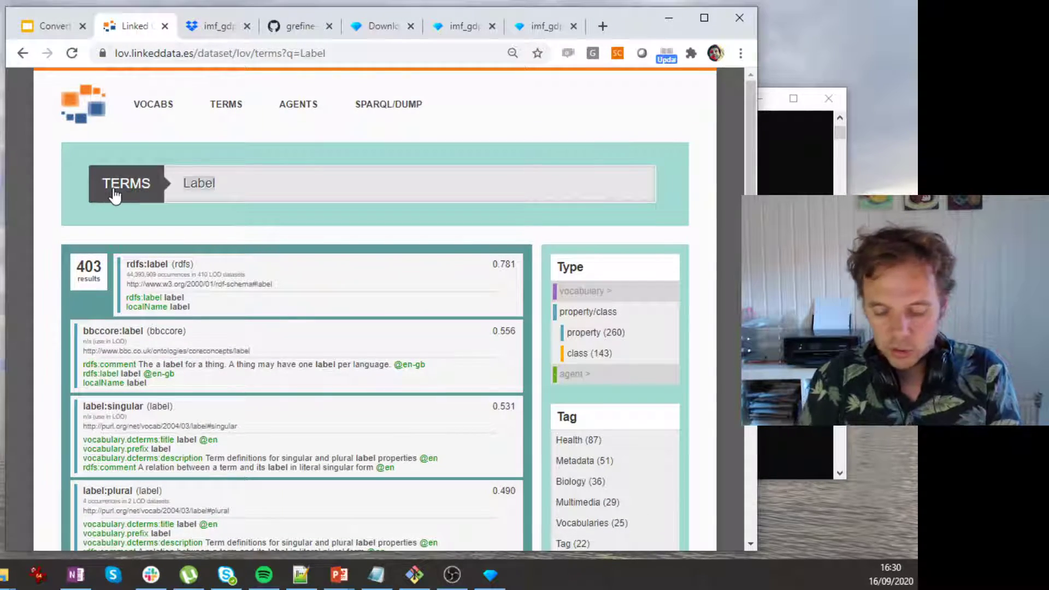
Search LOV terms for 'gdp' and select the geop:GDP property URI
{"action": "type", "text": "gdp"}
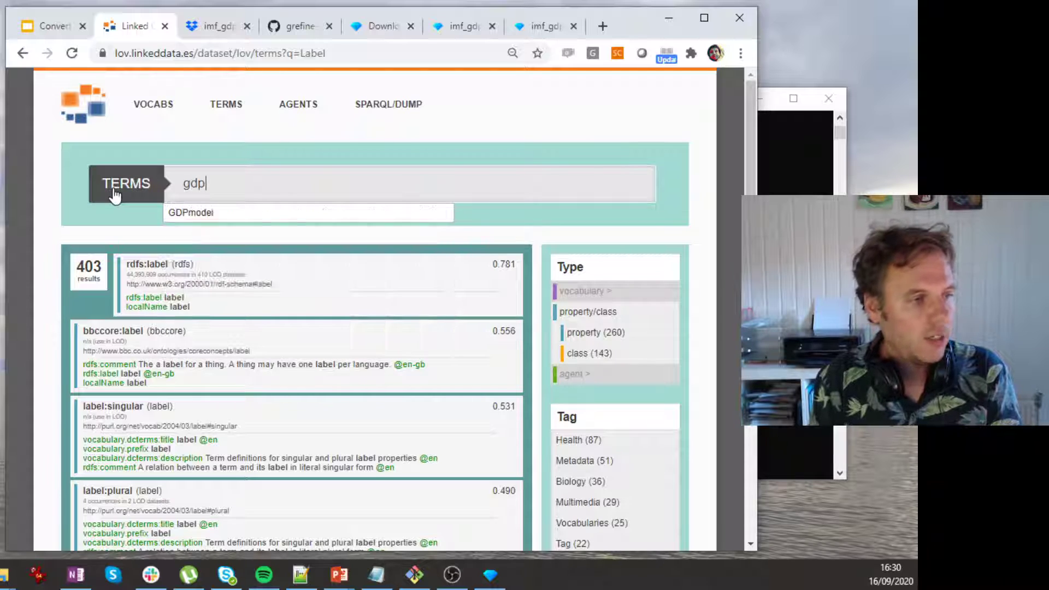
{"action": "key", "text": "Return"}
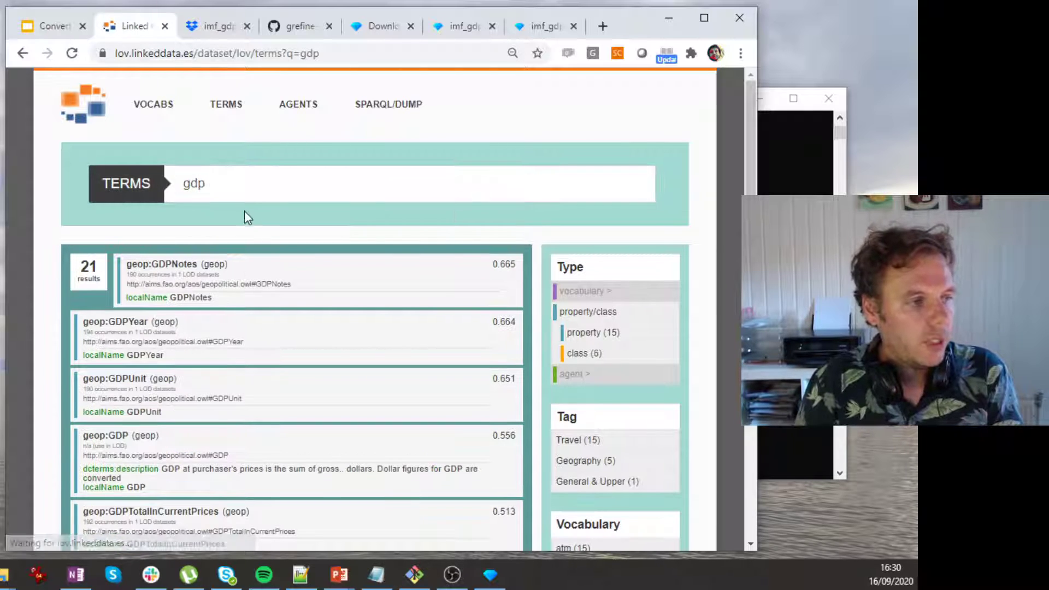
{"action": "scroll", "coordinate": [134, 339], "scroll_direction": "down", "scroll_amount": 1}
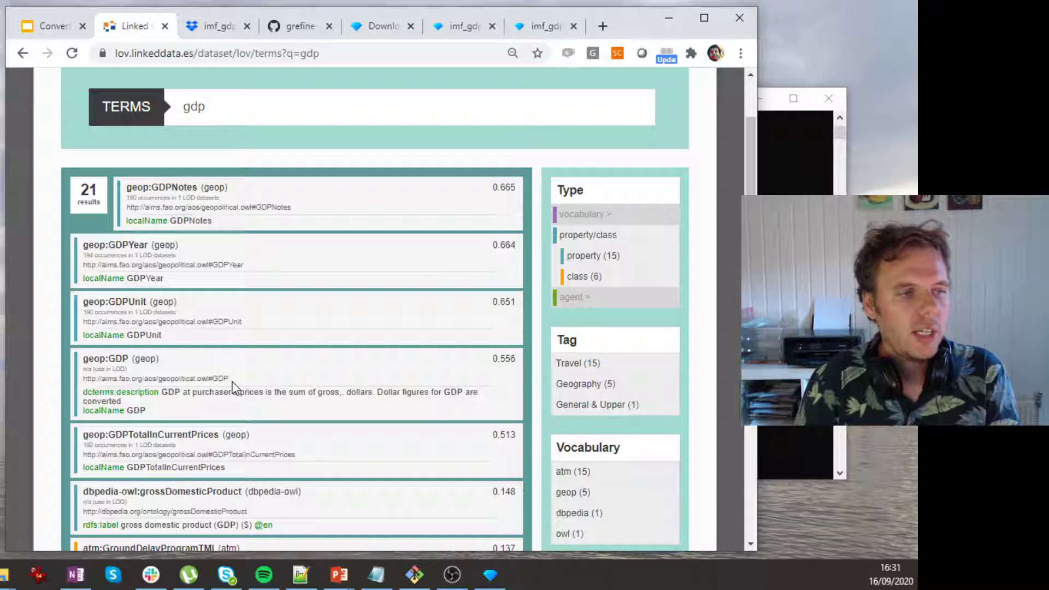
{"action": "left_click_drag", "start_coordinate": [231, 382], "coordinate": [85, 381]}
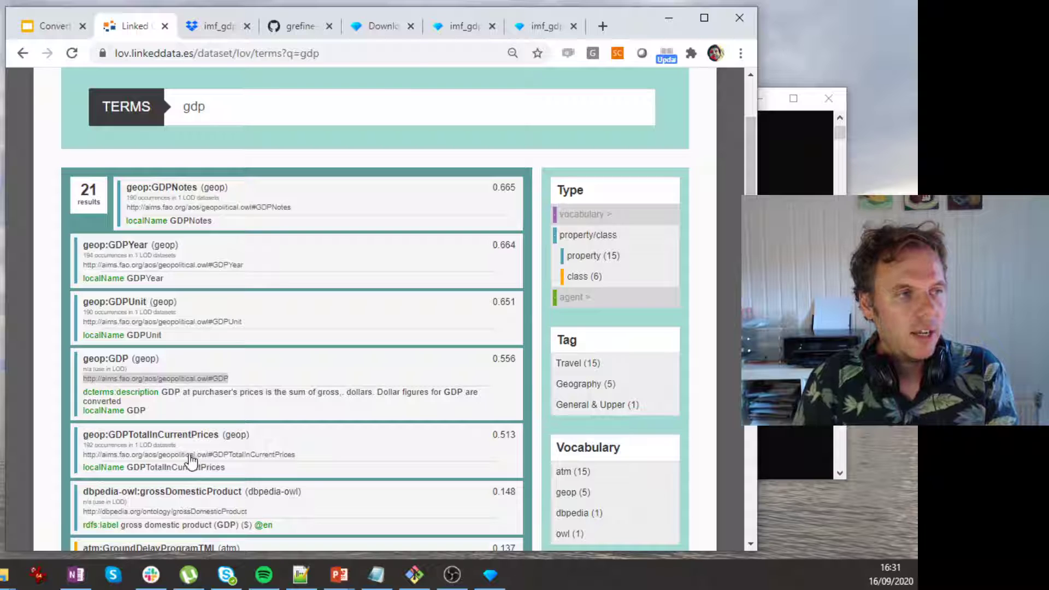
Set the third property to the pasted geopolitical.owl#GDP URI and check country GDP values in the Turtle preview
{"action": "left_click", "coordinate": [536, 30]}
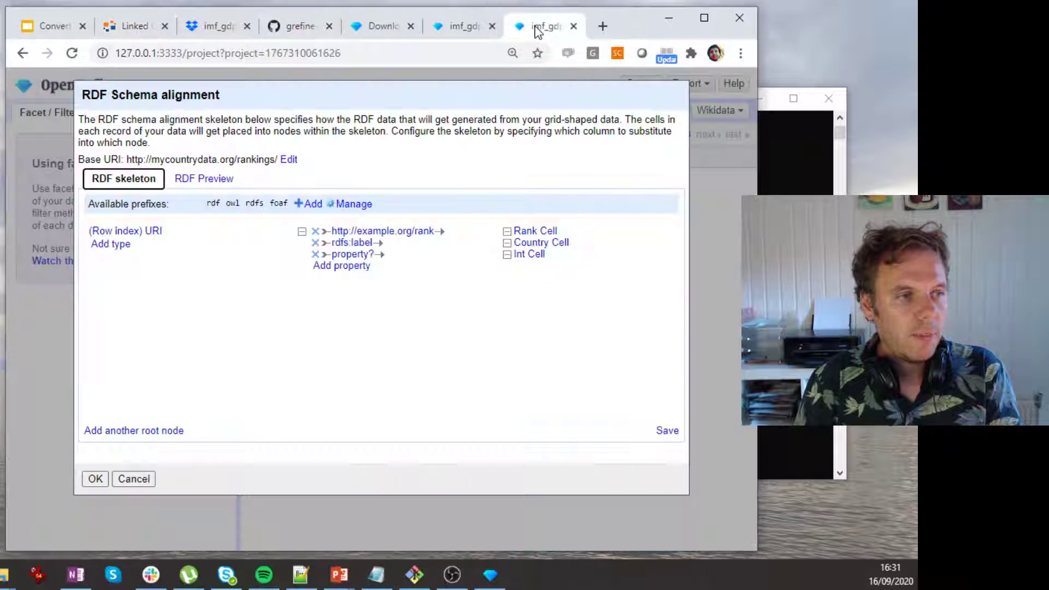
{"action": "left_click", "coordinate": [352, 255]}
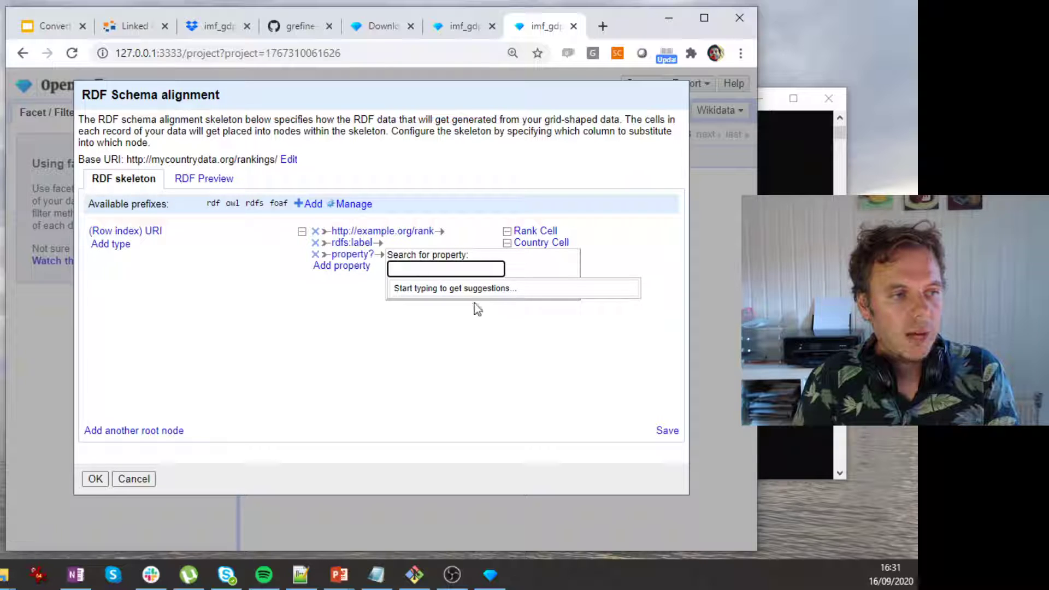
{"action": "key", "text": "ctrl+v"}
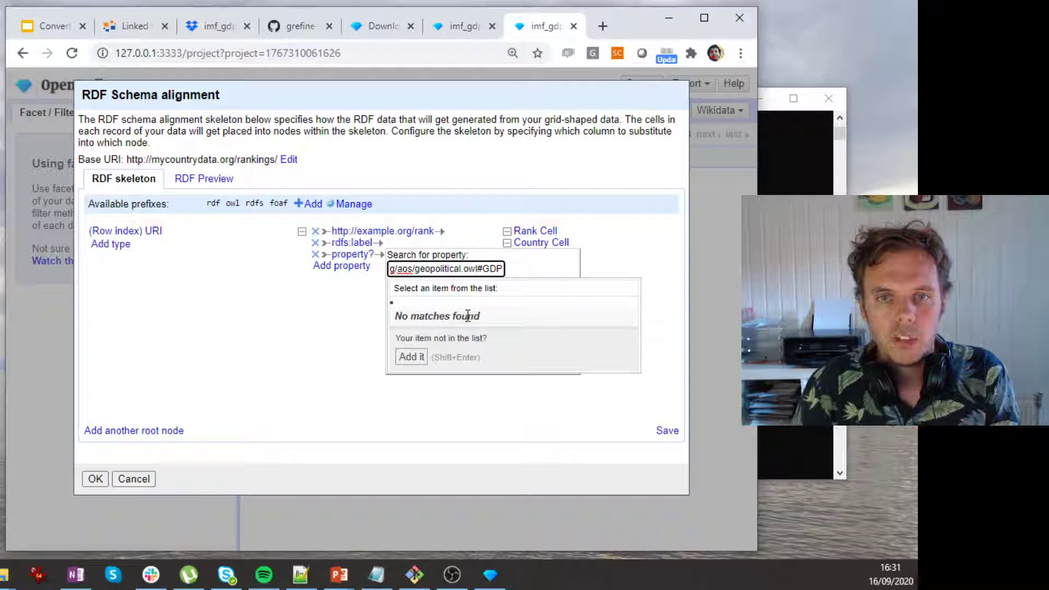
{"action": "left_click", "coordinate": [412, 358]}
{"action": "left_click", "coordinate": [403, 284]}
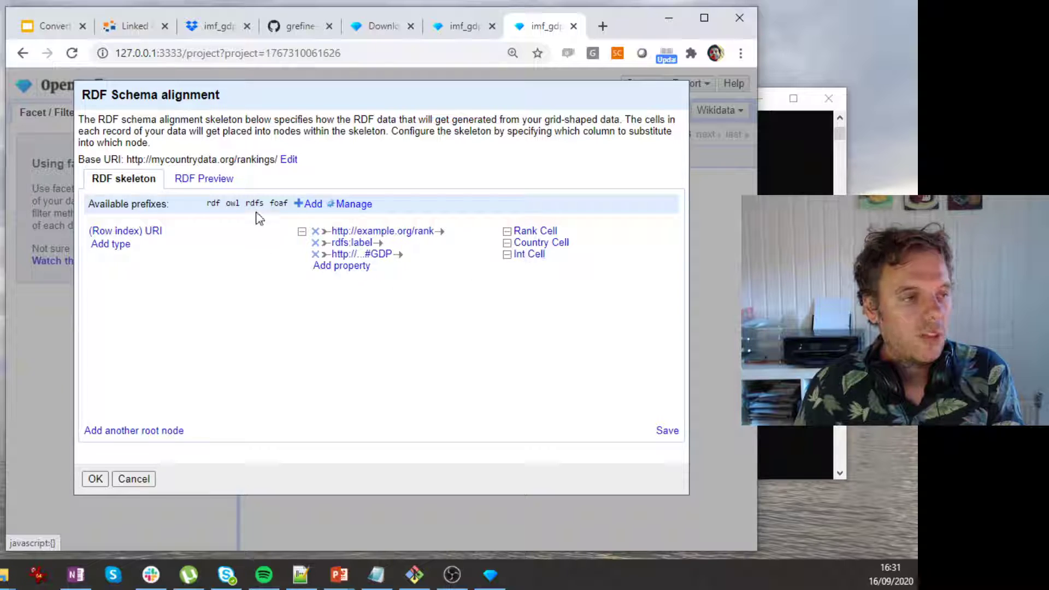
{"action": "left_click", "coordinate": [204, 180]}
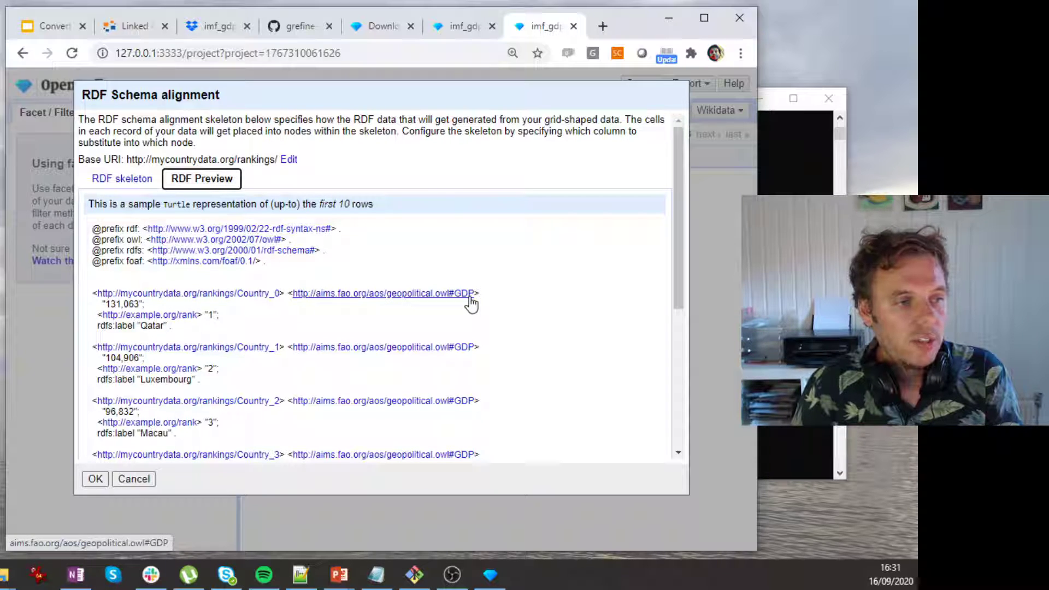
{"action": "left_click_drag", "start_coordinate": [103, 299], "coordinate": [163, 326]}
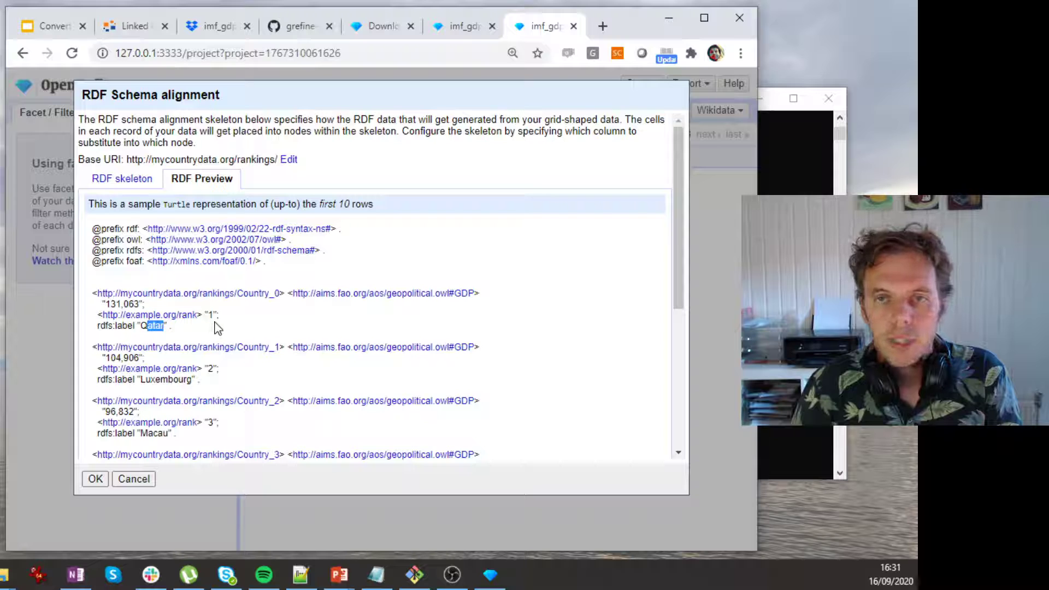
Make the Int column's GDP values integer-typed literals in the RDF skeleton
{"action": "left_click", "coordinate": [217, 328]}
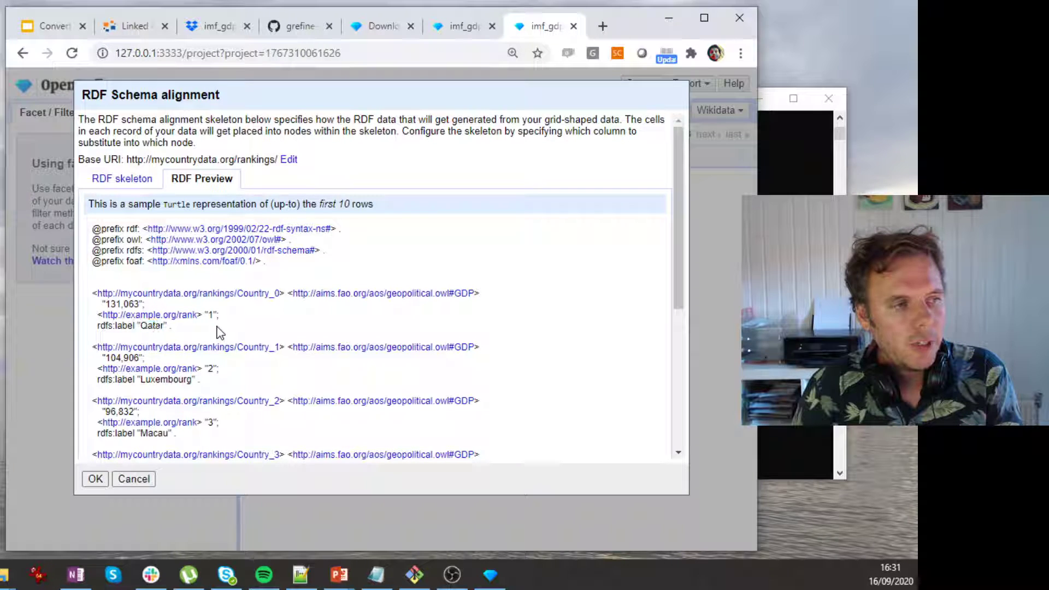
{"action": "left_click", "coordinate": [143, 186]}
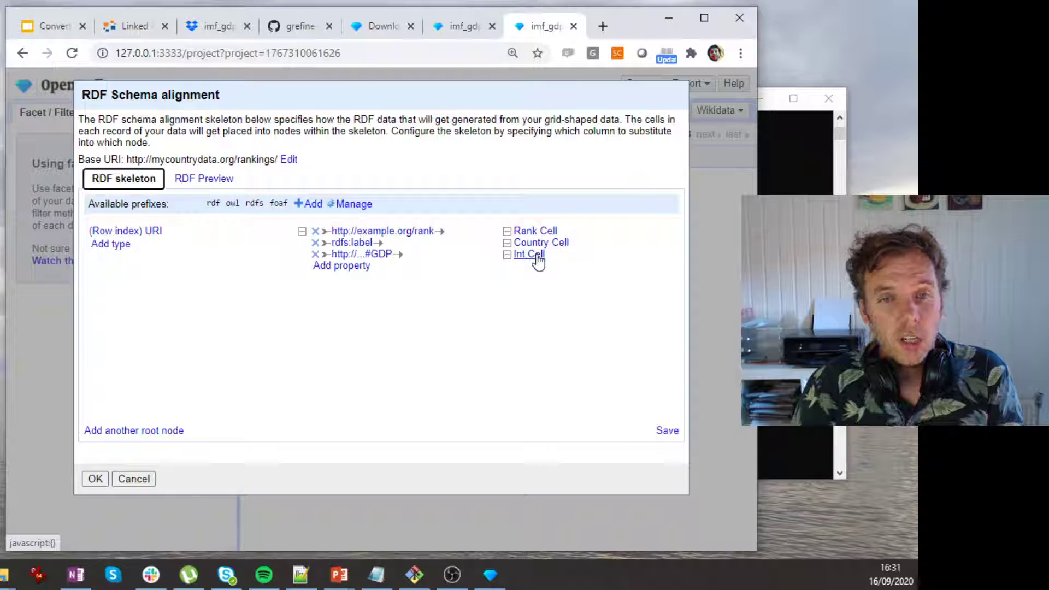
{"action": "left_click", "coordinate": [529, 254]}
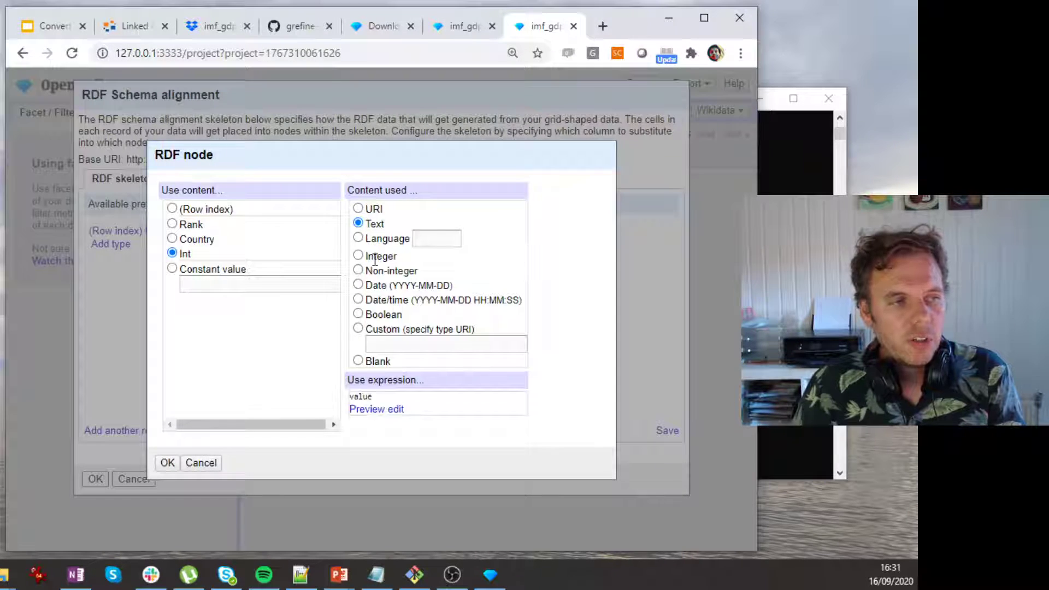
{"action": "left_click", "coordinate": [358, 256]}
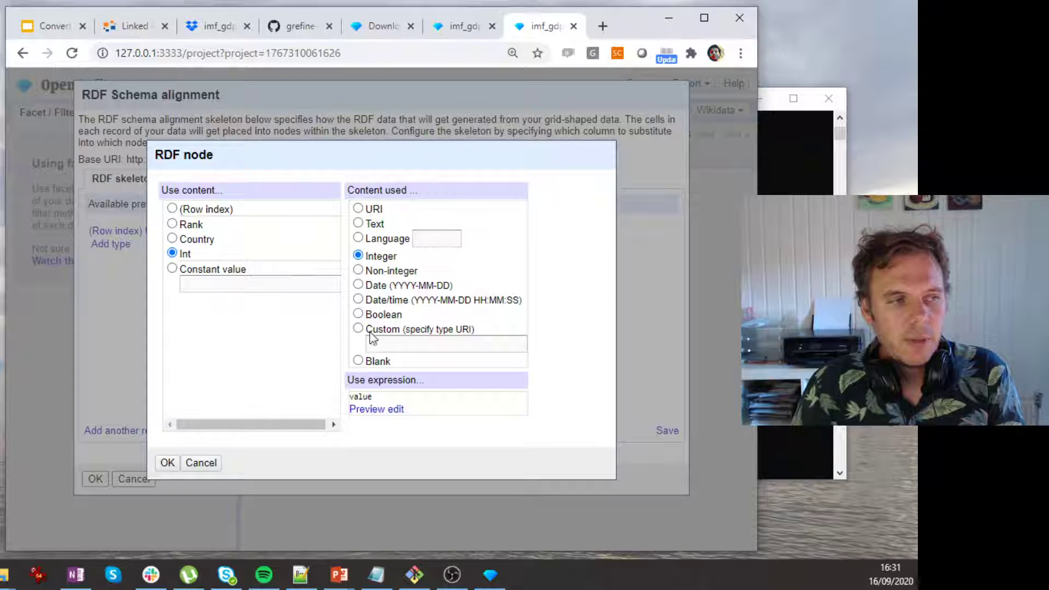
{"action": "left_click", "coordinate": [167, 463]}
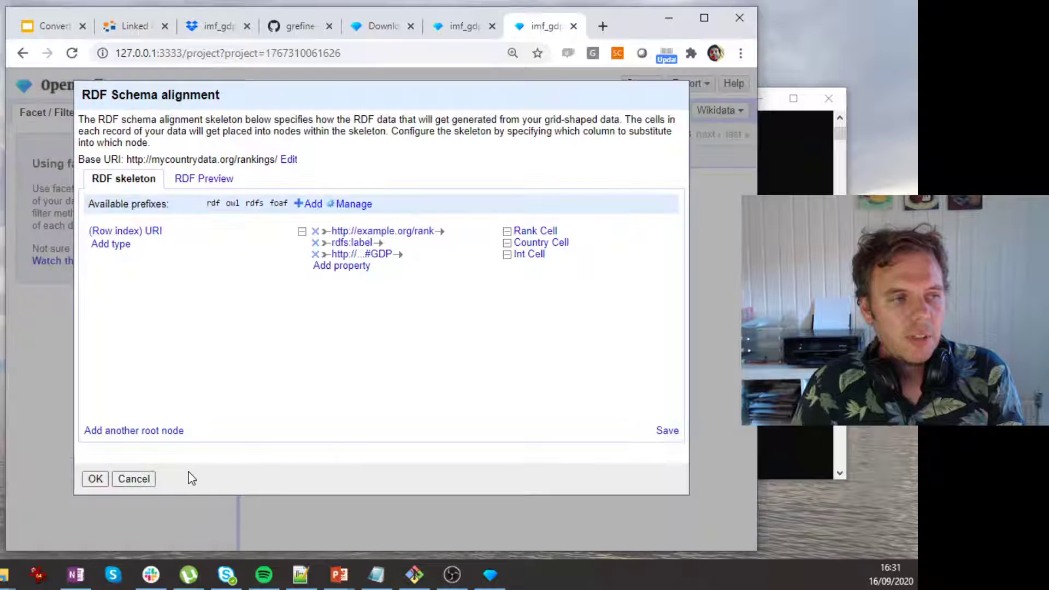
Confirm the Turtle preview shows 131,063 with its integer datatype, then save the skeleton
{"action": "left_click", "coordinate": [186, 181]}
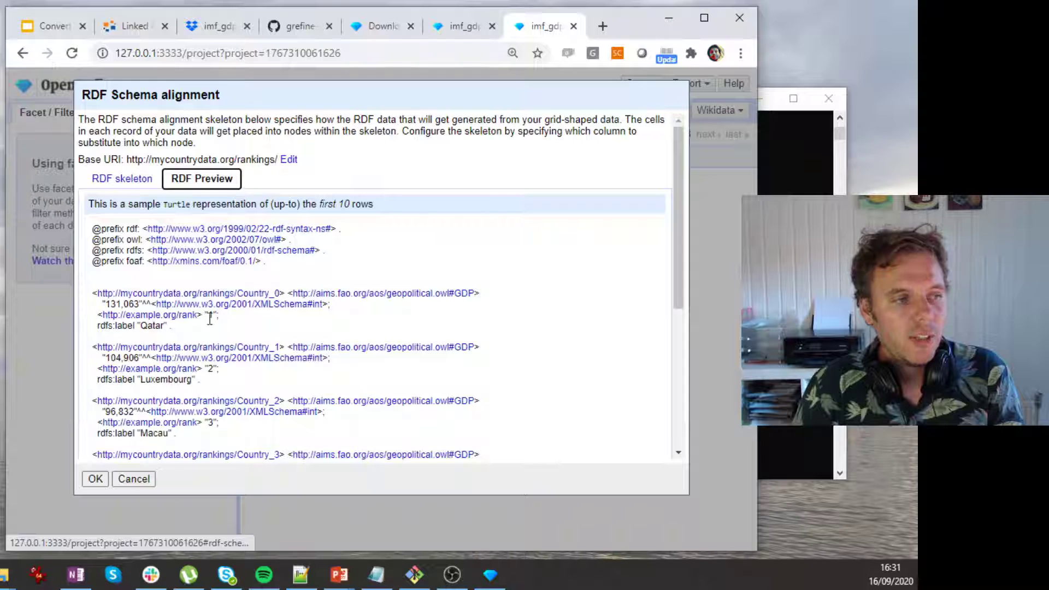
{"action": "double_click", "coordinate": [145, 304]}
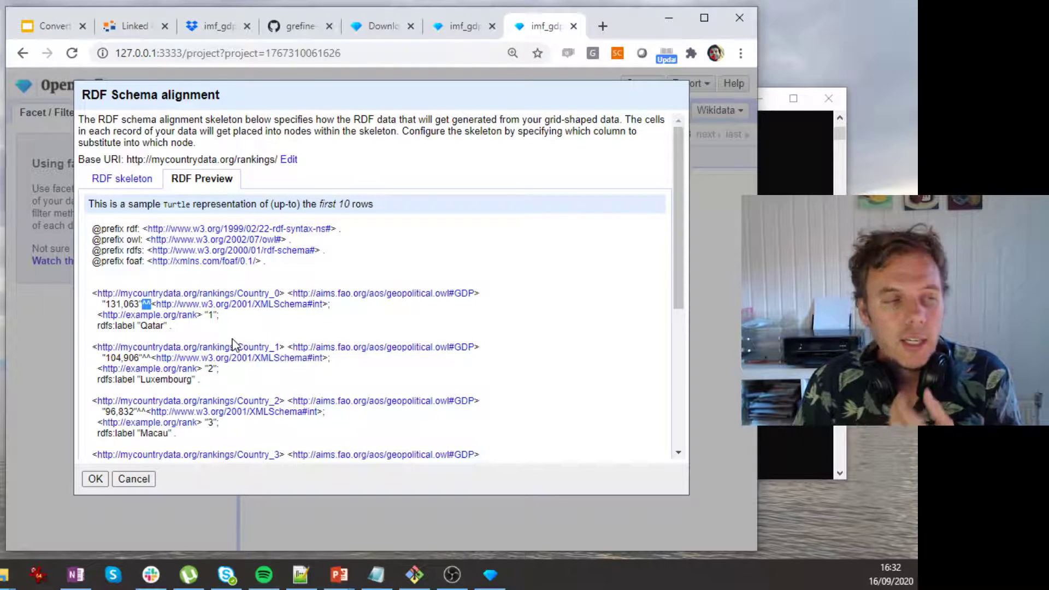
{"action": "left_click", "coordinate": [94, 481]}
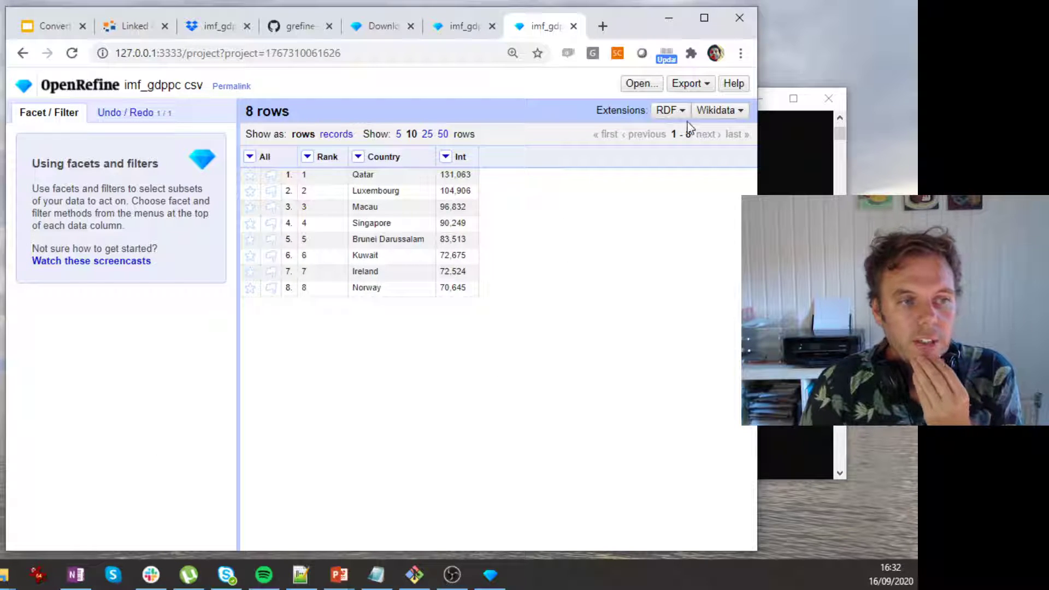
Export the project as RDF Turtle, downloading imf_gdppc-csv (1).ttl
{"action": "left_click", "coordinate": [691, 83]}
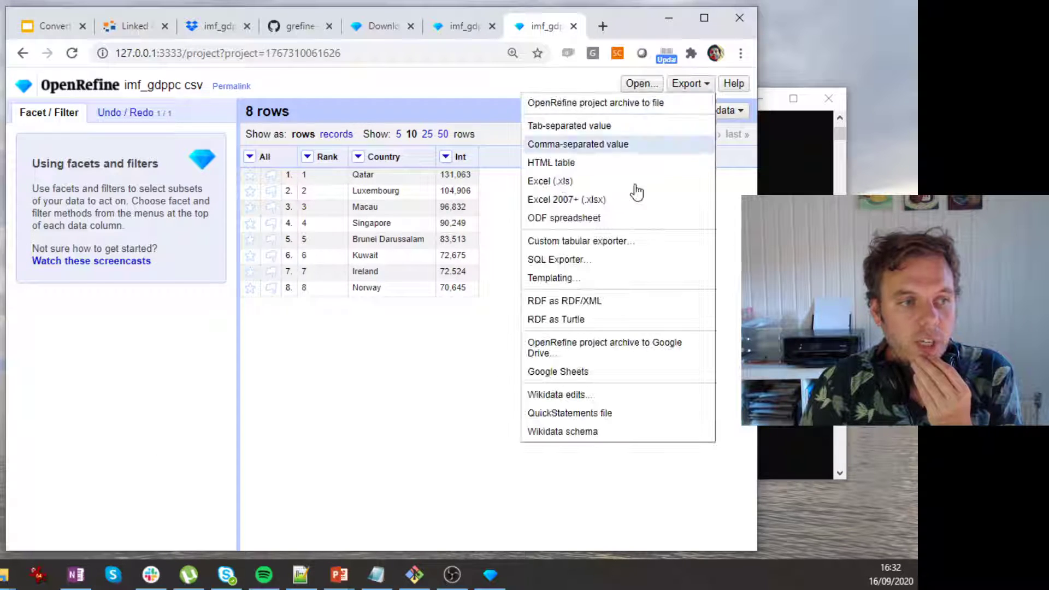
{"action": "left_click", "coordinate": [583, 323]}
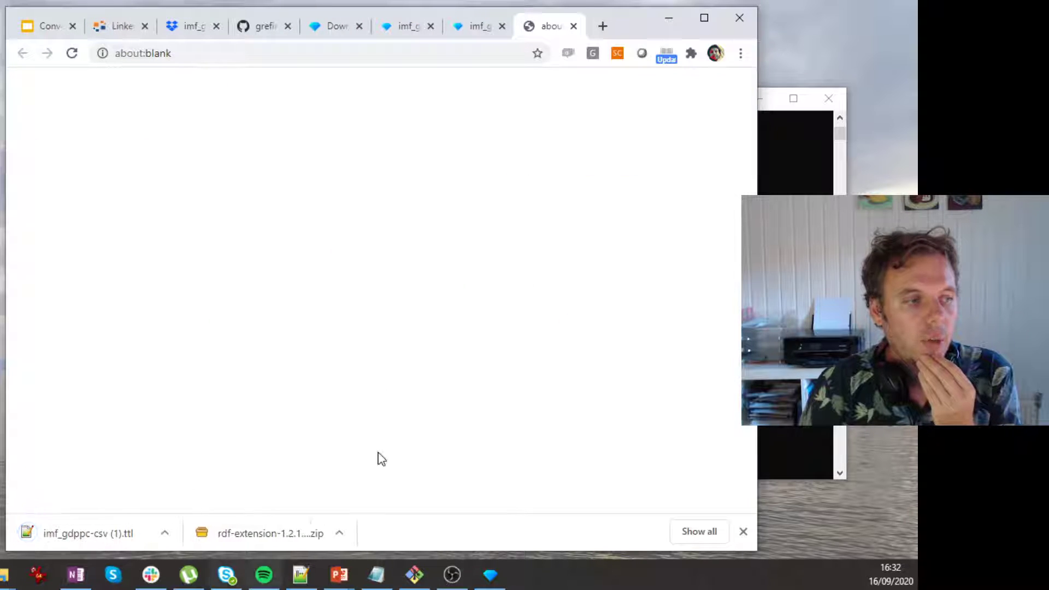
Open imf_gdppc-csv (1).ttl in Notepad++ and scroll through the country triples from Qatar onward
{"action": "left_click", "coordinate": [89, 535]}
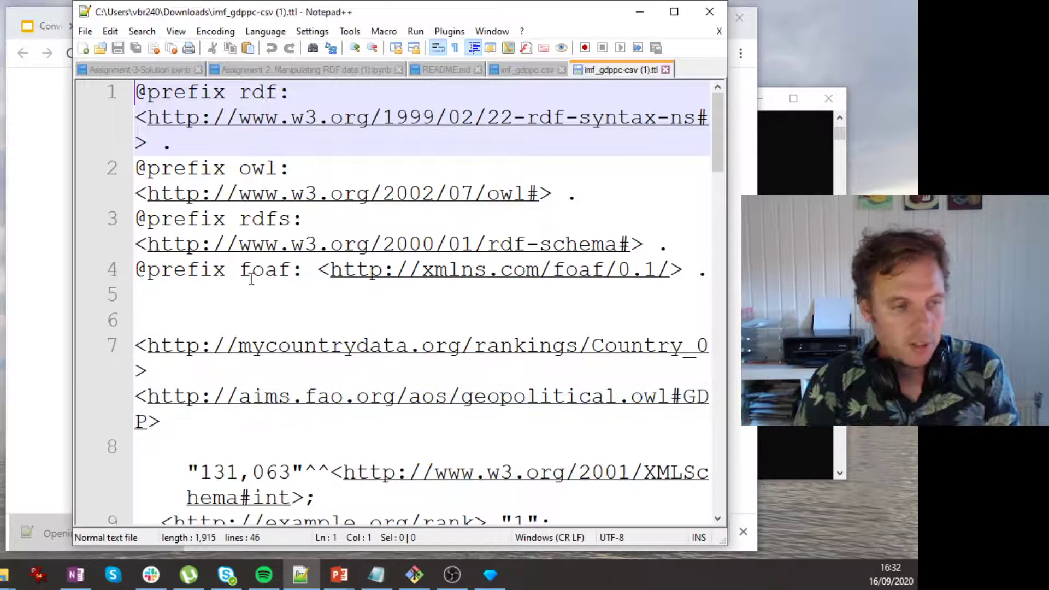
{"action": "scroll", "coordinate": [270, 279], "scroll_direction": "down", "scroll_amount": 6, "text": "ctrl"}
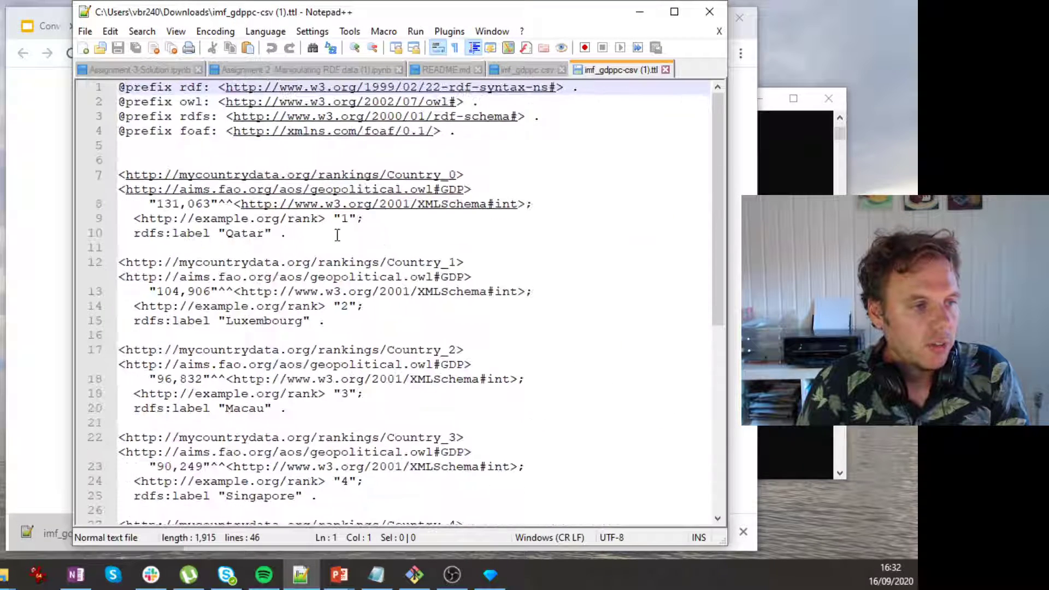
{"action": "left_click", "coordinate": [392, 244]}
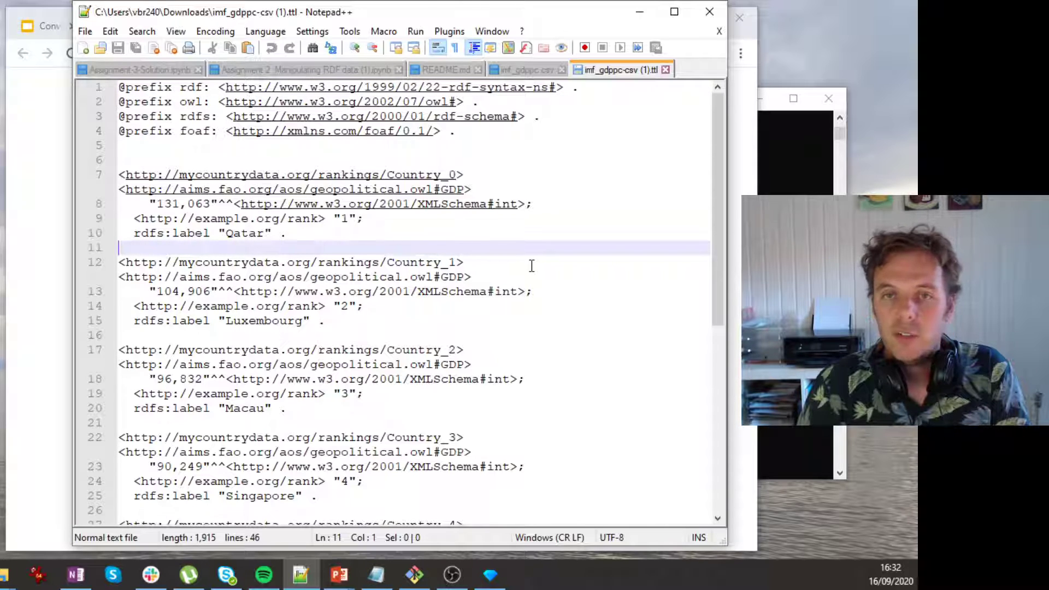
{"action": "scroll", "coordinate": [531, 263], "scroll_direction": "down", "scroll_amount": 7}
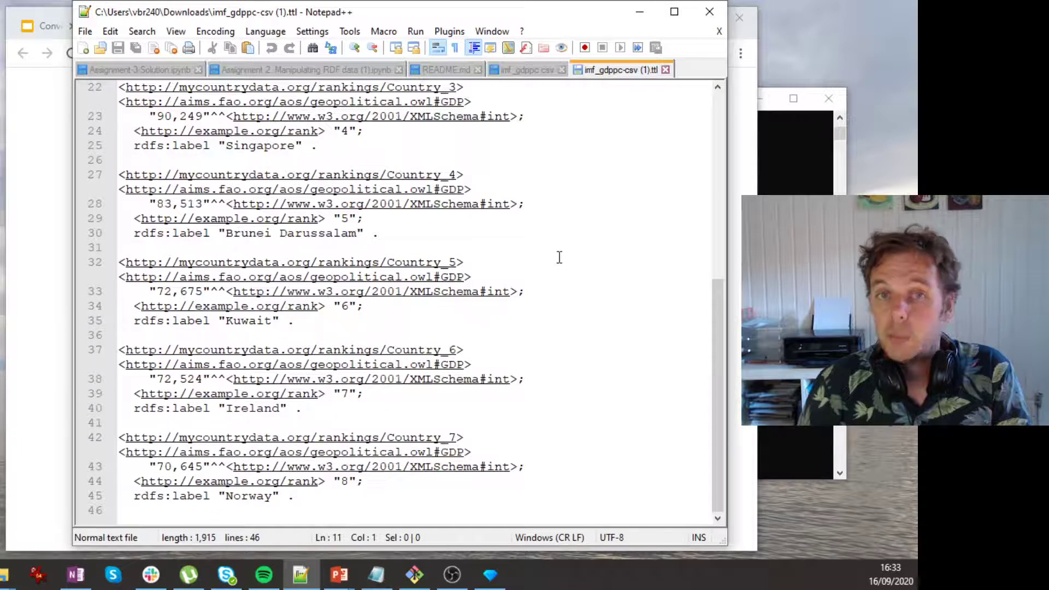
{"action": "scroll", "coordinate": [628, 277], "scroll_direction": "up", "scroll_amount": 7}
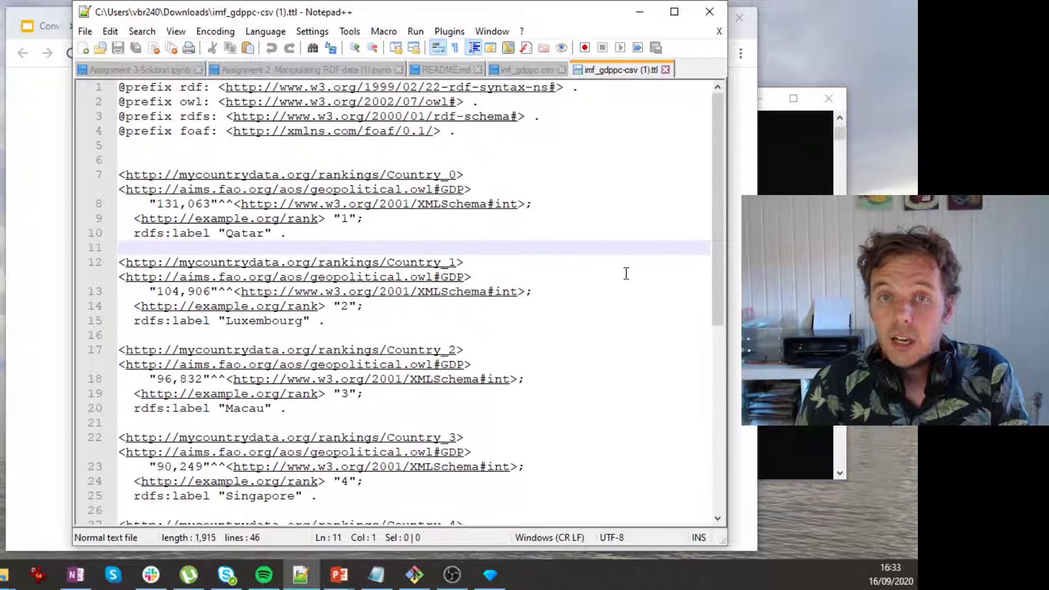